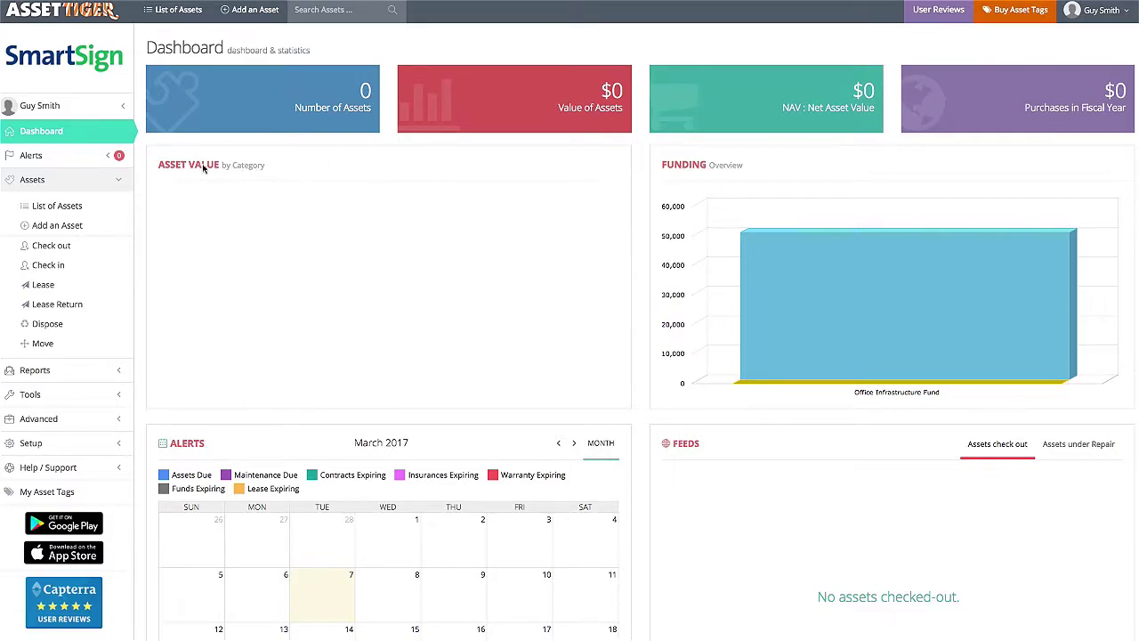
Start a new asset: description Monitor, tag AT-1008, purchased 03/07/2017, cost 300.00.
{"action": "left_click", "coordinate": [74, 227]}
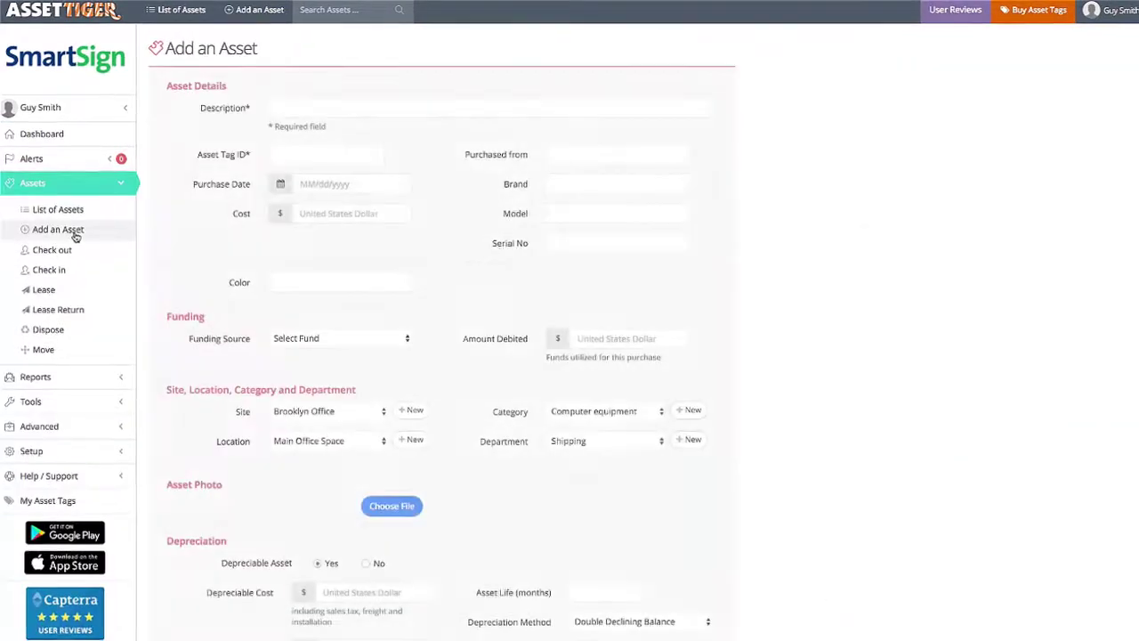
{"action": "left_click", "coordinate": [286, 24]}
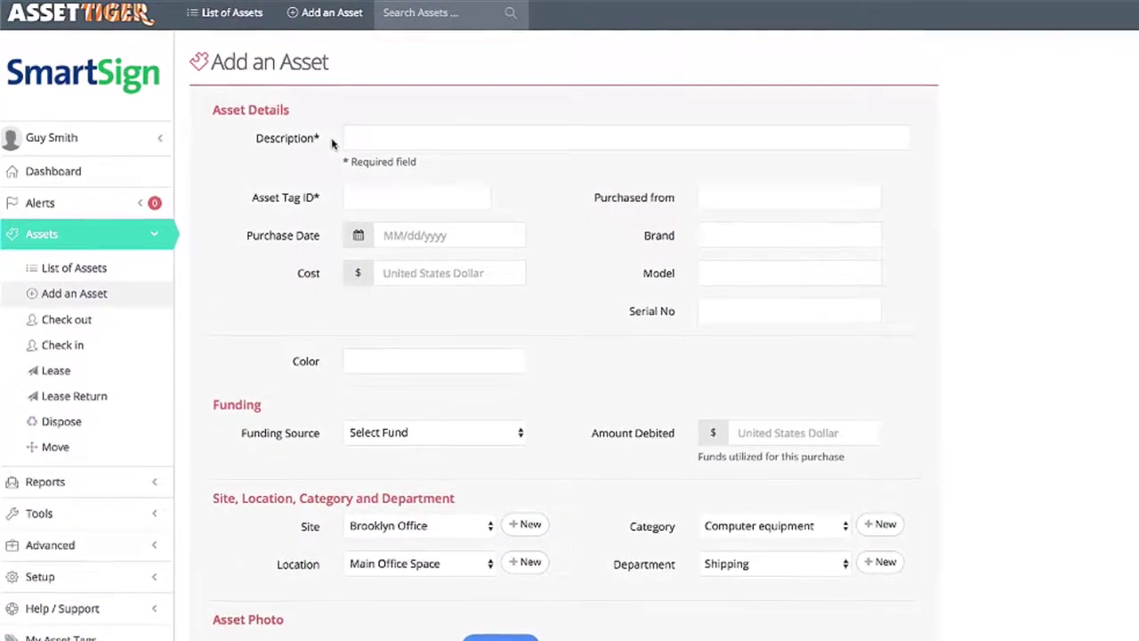
{"action": "left_click", "coordinate": [366, 140]}
{"action": "type", "text": "M"}
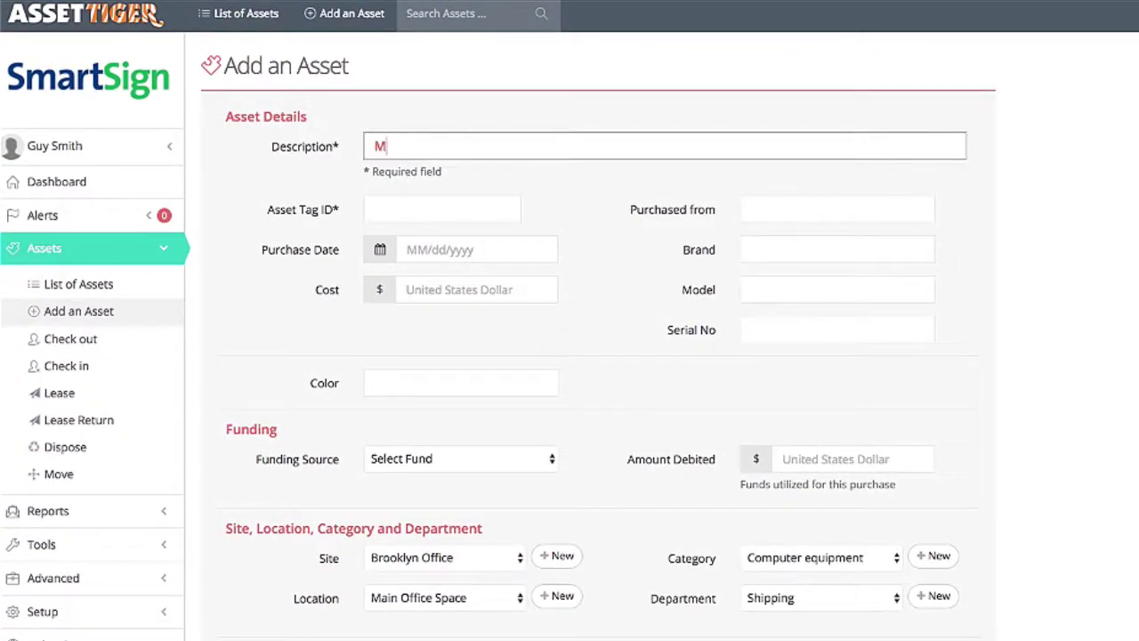
{"action": "type", "text": "onitor"}
{"action": "left_click", "coordinate": [373, 210]}
{"action": "type", "text": "AT-1008"}
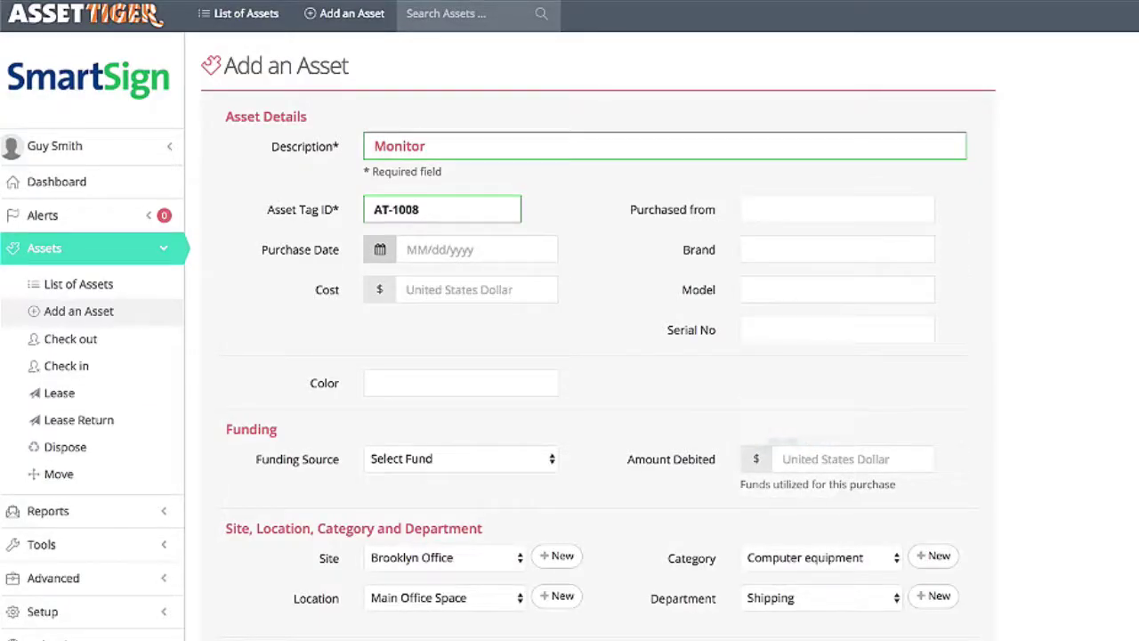
{"action": "left_click", "coordinate": [438, 253]}
{"action": "left_click", "coordinate": [429, 357]}
{"action": "left_click", "coordinate": [410, 289]}
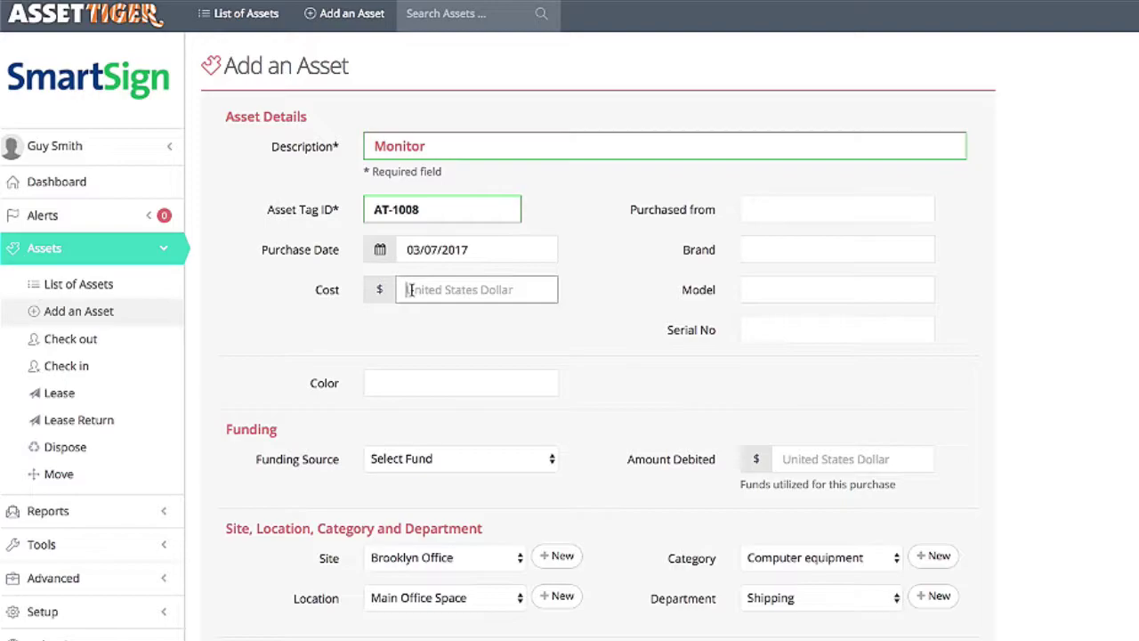
{"action": "type", "text": "300.00"}
{"action": "left_click", "coordinate": [775, 211]}
{"action": "type", "text": "Acer.com"}
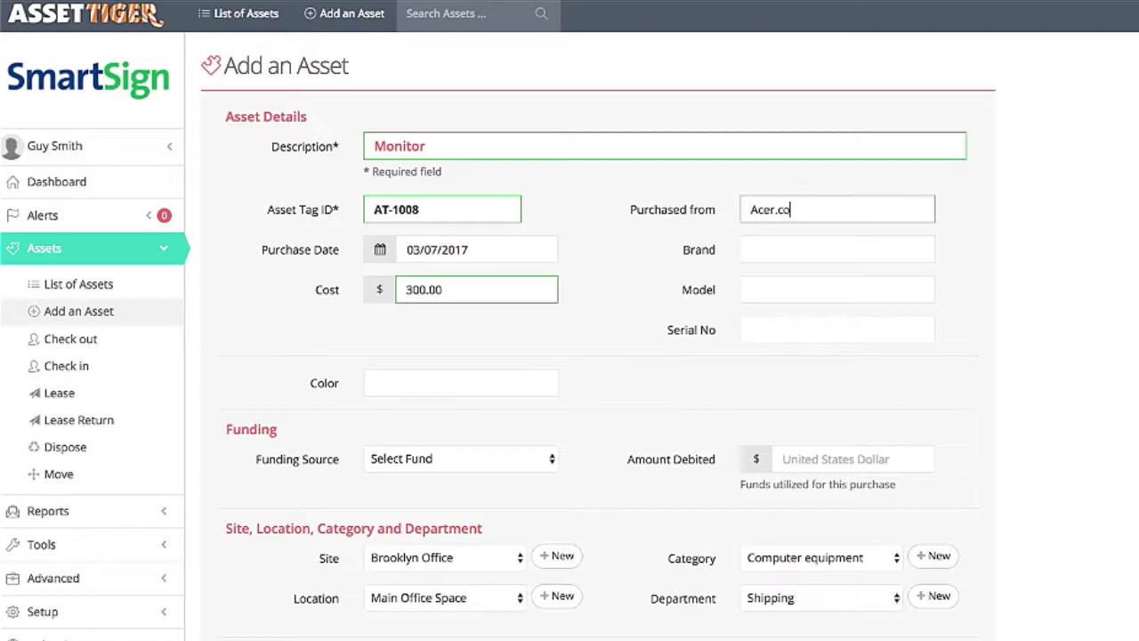
{"action": "left_click", "coordinate": [789, 251]}
{"action": "type", "text": "Acer"}
{"action": "left_click", "coordinate": [794, 287]}
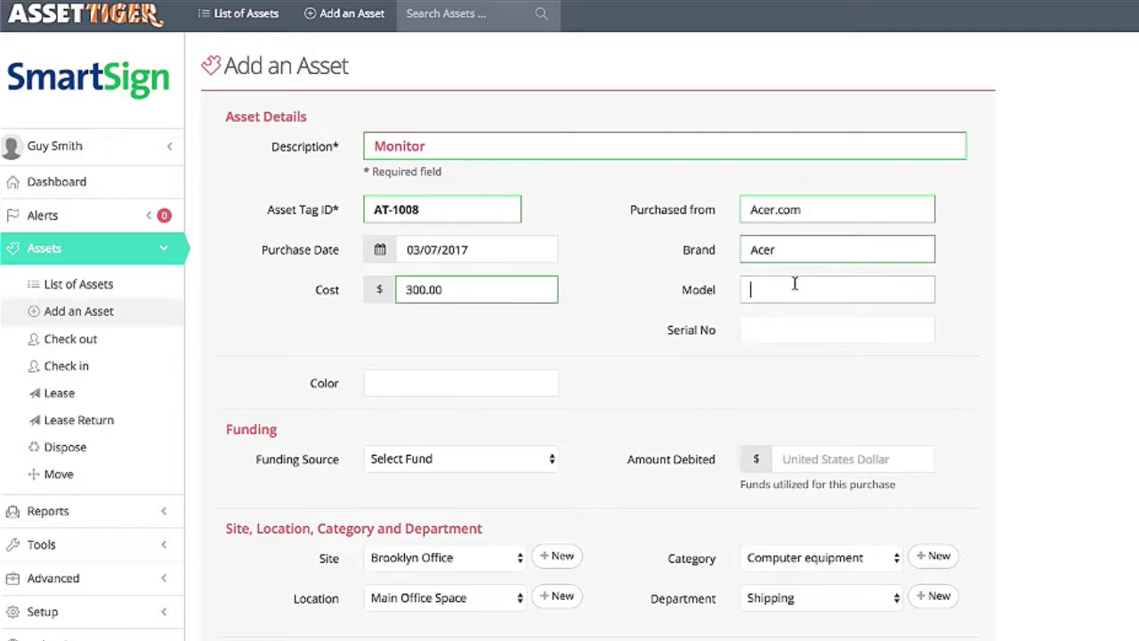
{"action": "type", "text": "G205HV"}
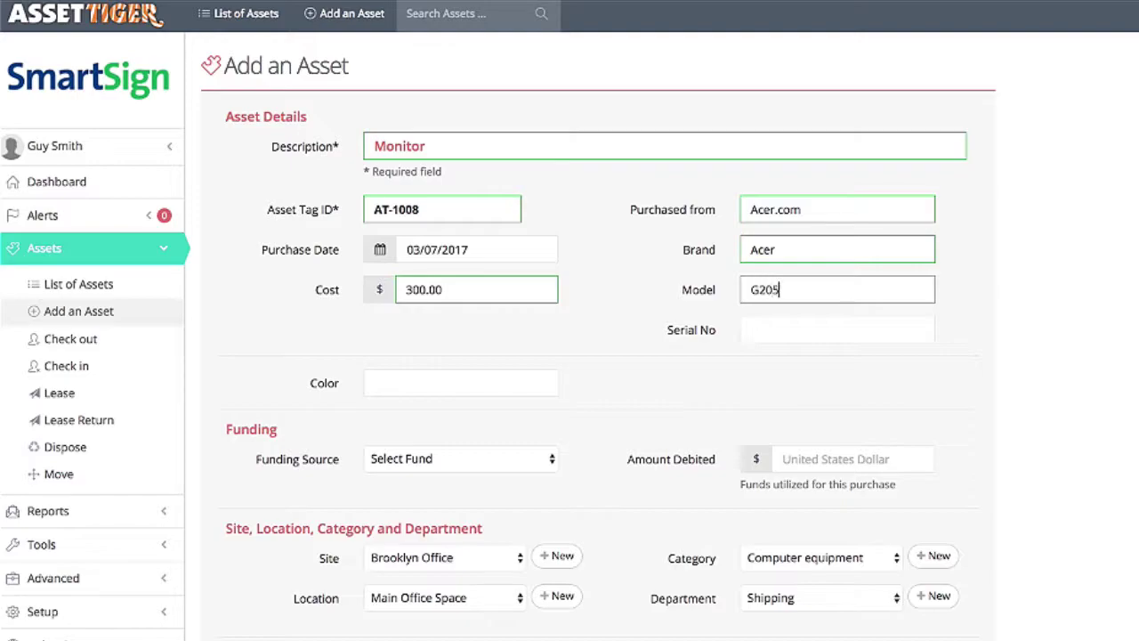
{"action": "left_click", "coordinate": [800, 324]}
{"action": "type", "text": "ETL"}
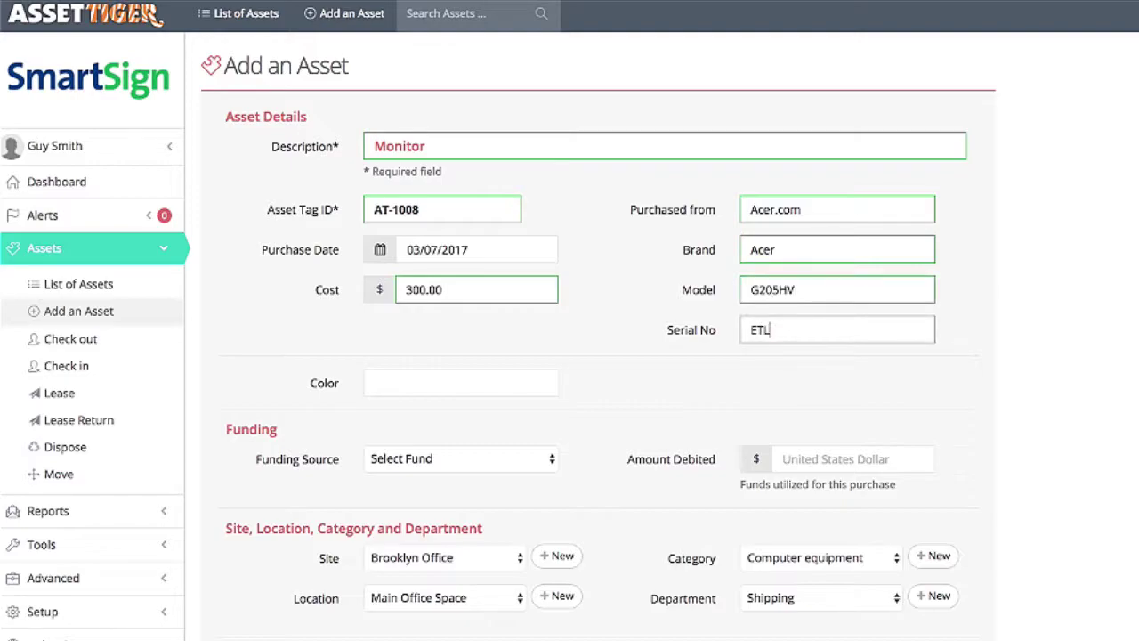
{"action": "type", "text": "RK0D00945-ASA1"}
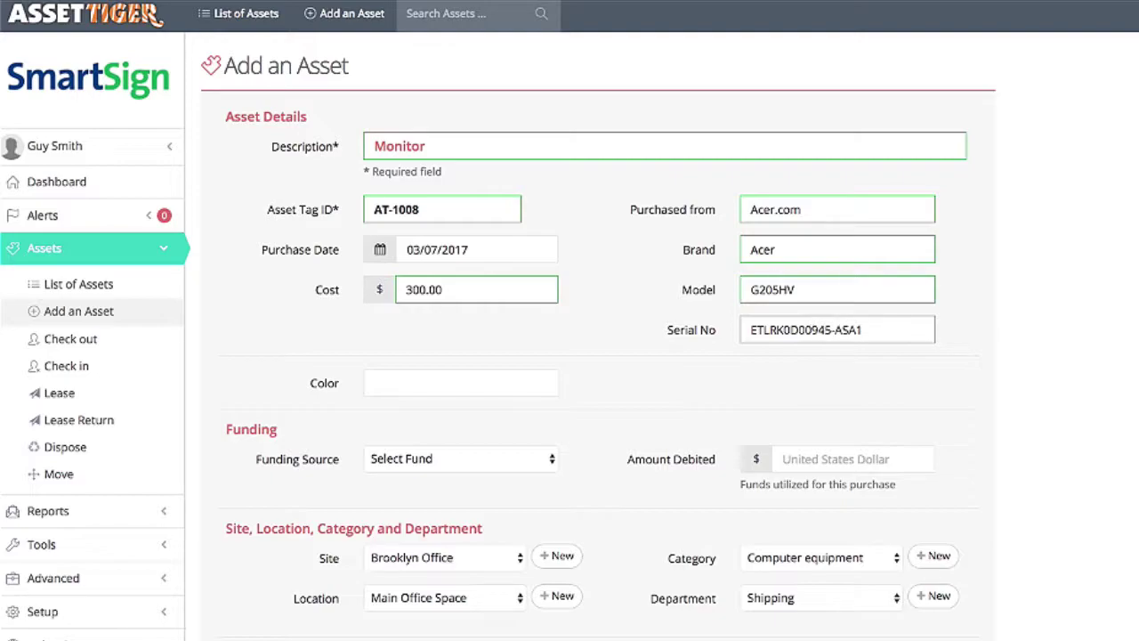
{"action": "left_click", "coordinate": [484, 390]}
{"action": "type", "text": "Black"}
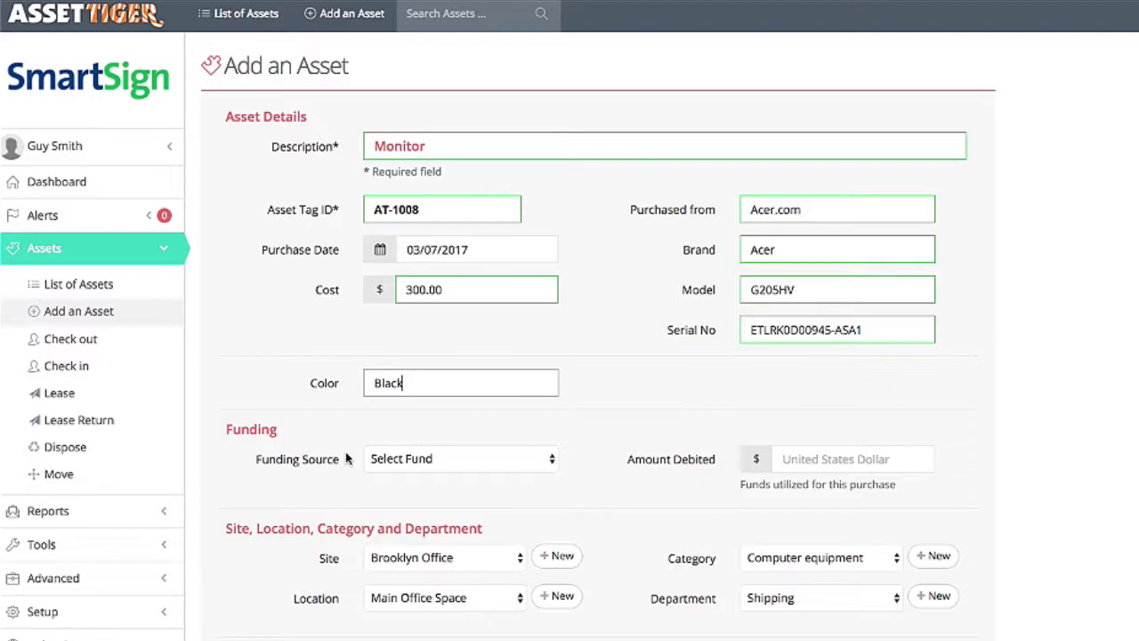
Set funding source to Office Infrastructure Fund with 300 as the amount debited.
{"action": "left_click", "coordinate": [410, 461]}
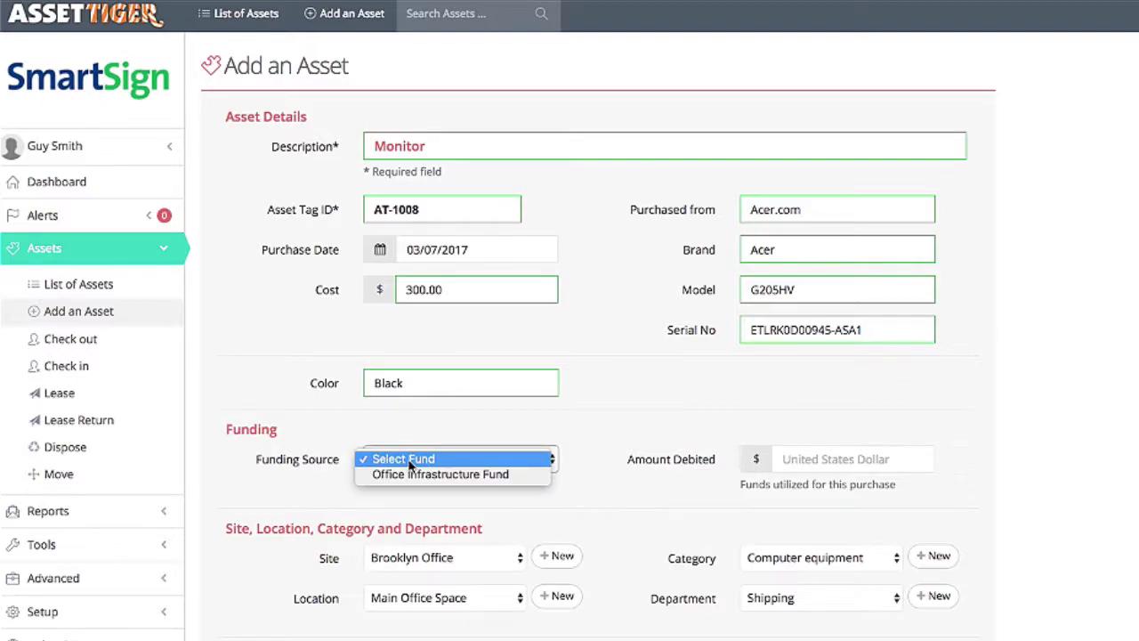
{"action": "left_click", "coordinate": [414, 476]}
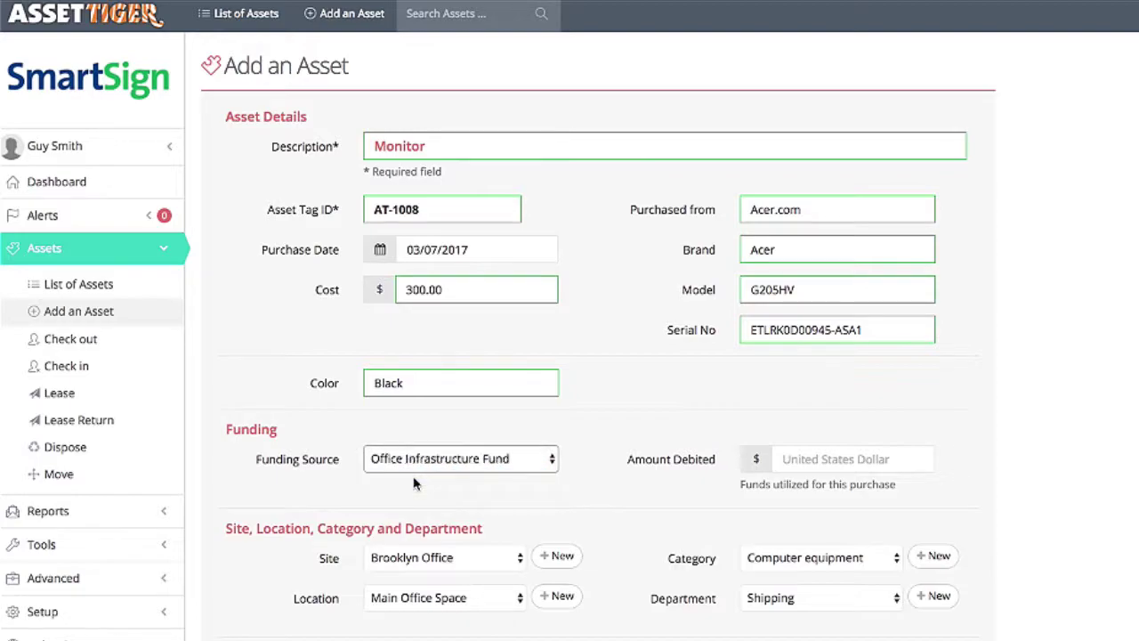
{"action": "left_click", "coordinate": [806, 461]}
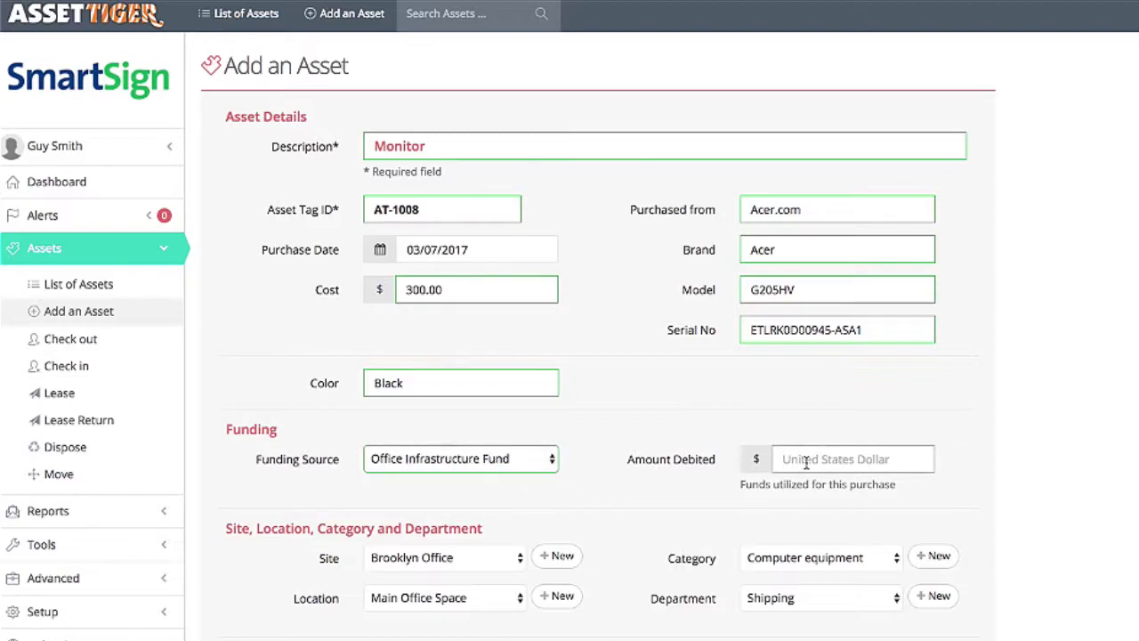
{"action": "type", "text": "300"}
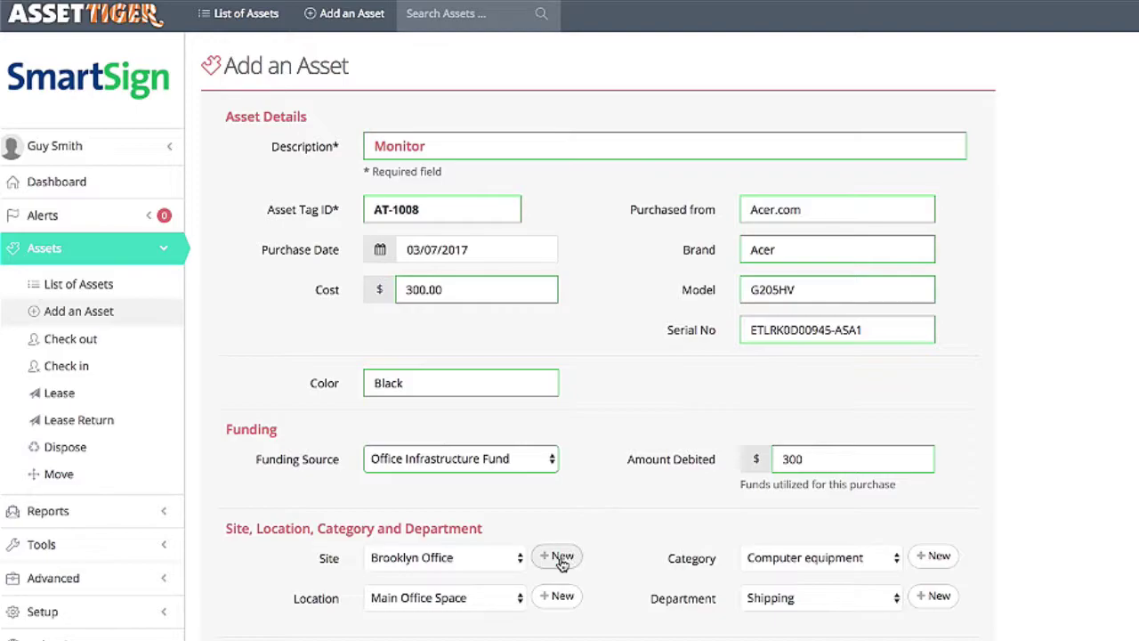
Keep Brooklyn Office, Main Office Space and Computer equipment; set department to Customer Service.
{"action": "left_click", "coordinate": [505, 561]}
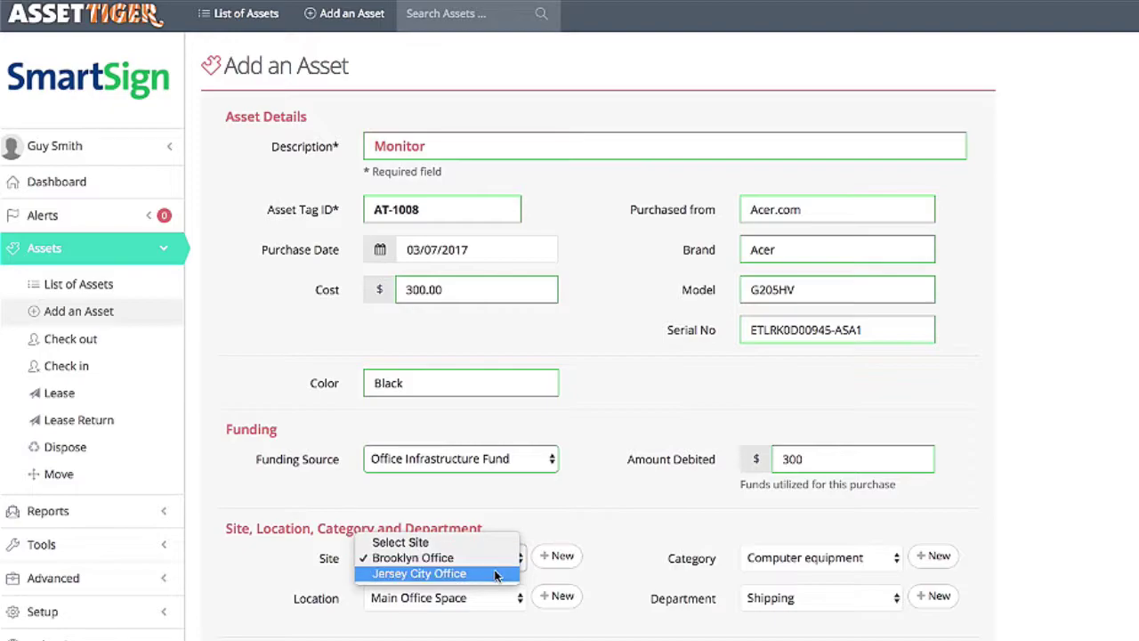
{"action": "left_click", "coordinate": [497, 559]}
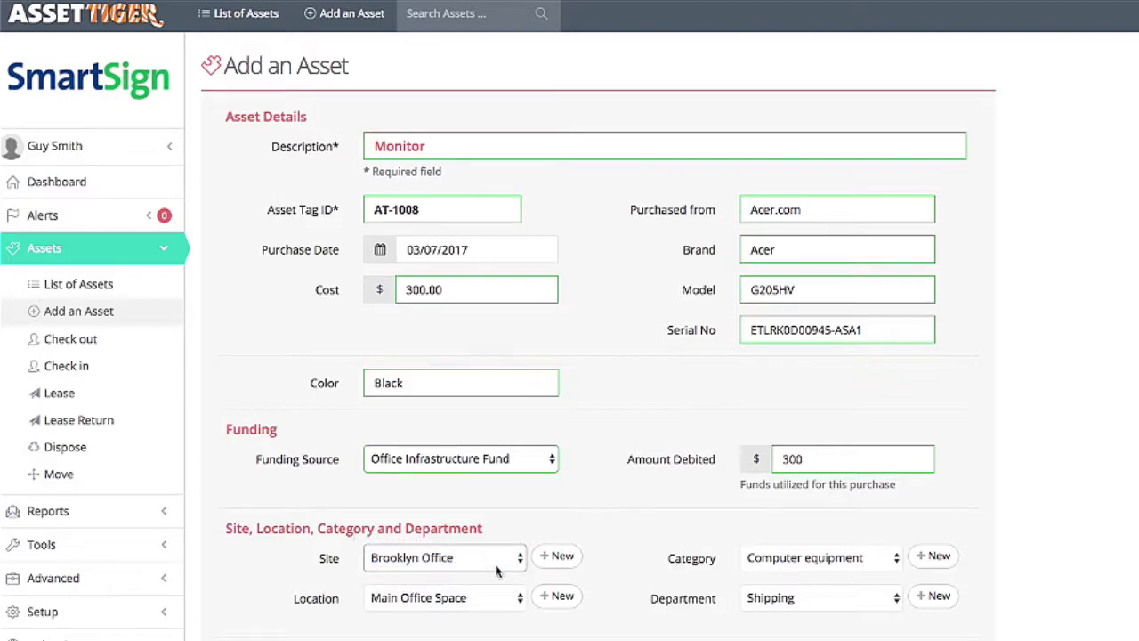
{"action": "left_click", "coordinate": [505, 601]}
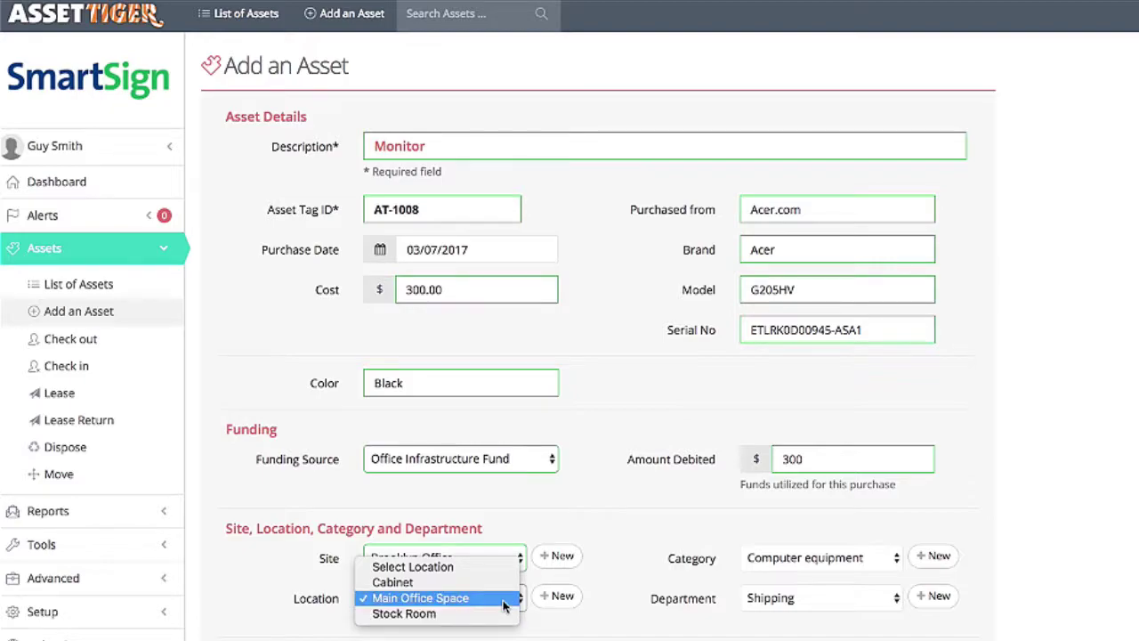
{"action": "left_click", "coordinate": [504, 602]}
{"action": "left_click", "coordinate": [820, 560]}
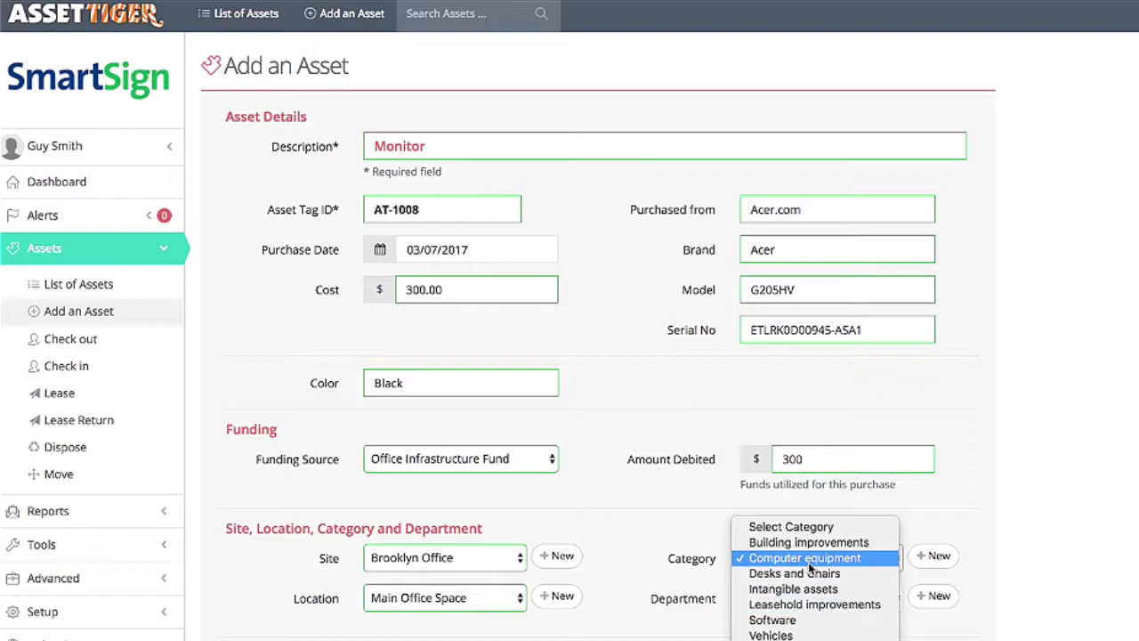
{"action": "left_click", "coordinate": [809, 561]}
{"action": "left_click", "coordinate": [819, 600]}
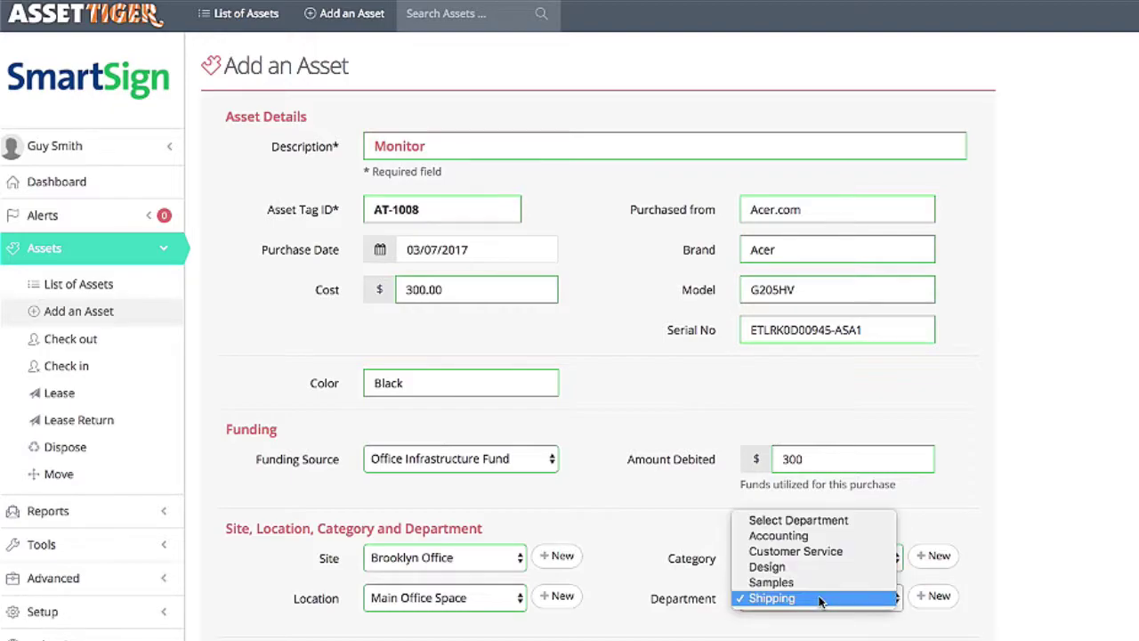
{"action": "left_click", "coordinate": [815, 552]}
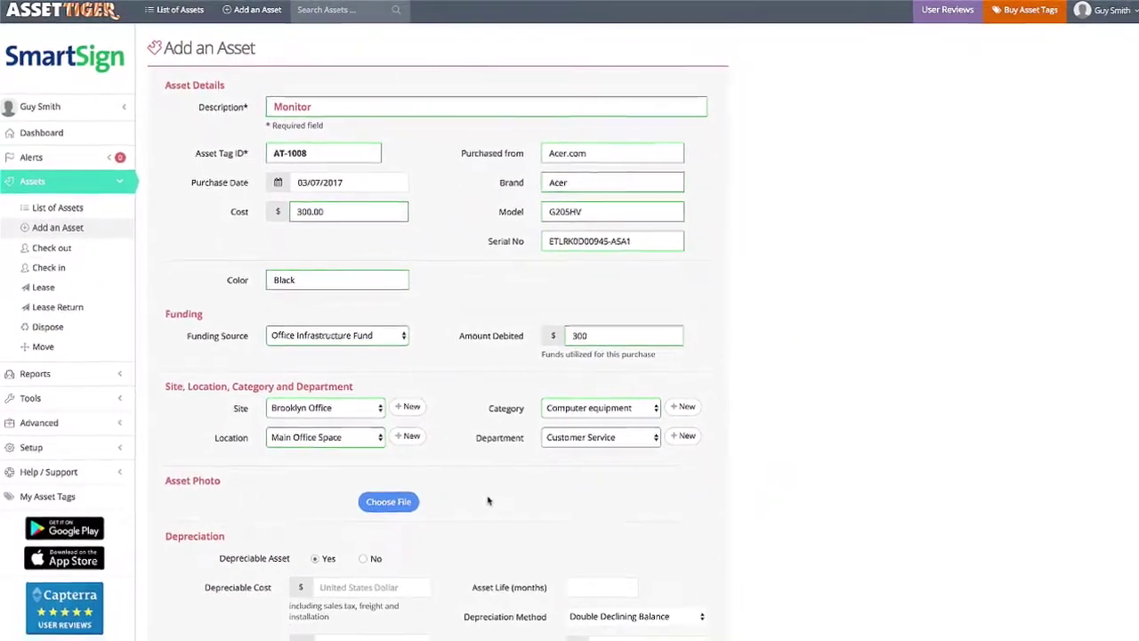
Use the black flat-screen monitor from the stock images as the asset photo.
{"action": "left_click", "coordinate": [384, 499]}
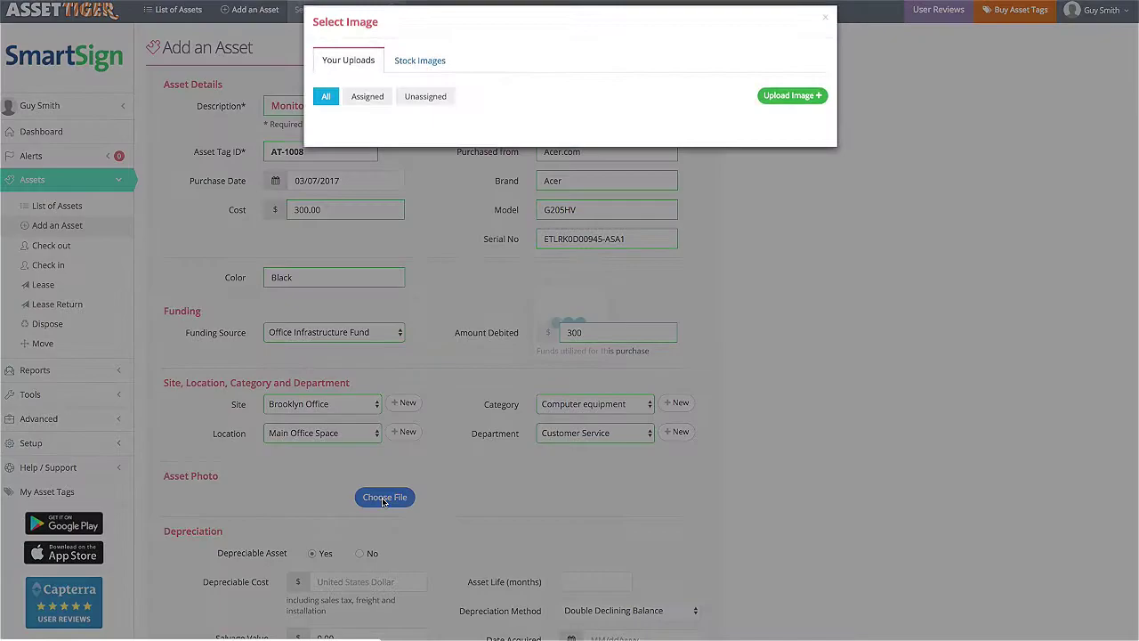
{"action": "left_click", "coordinate": [407, 75]}
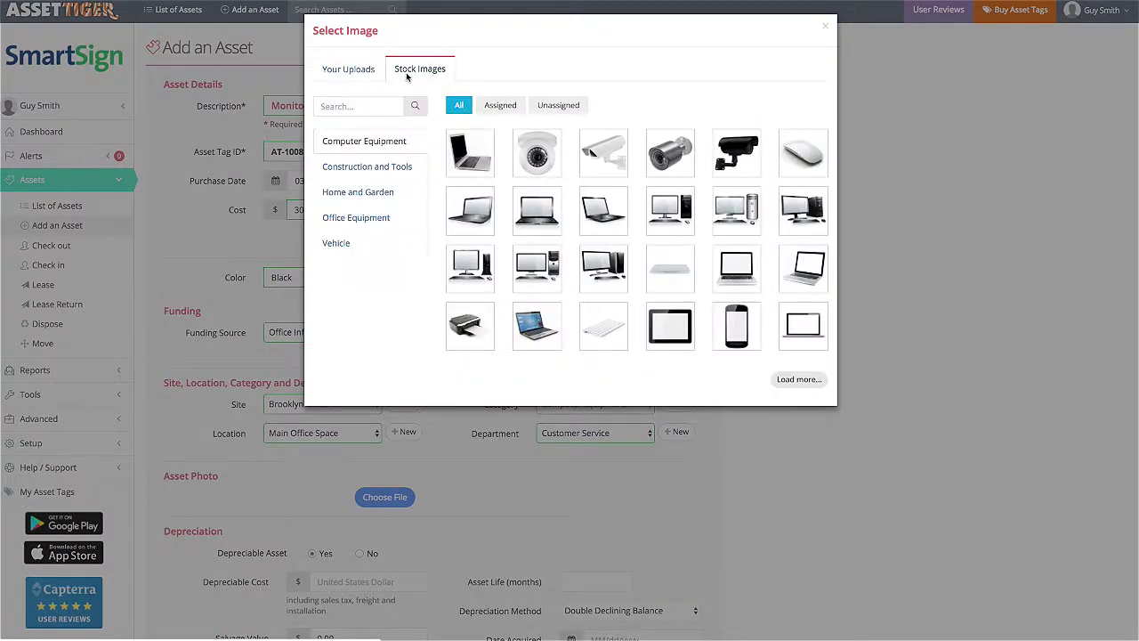
{"action": "left_click", "coordinate": [806, 379]}
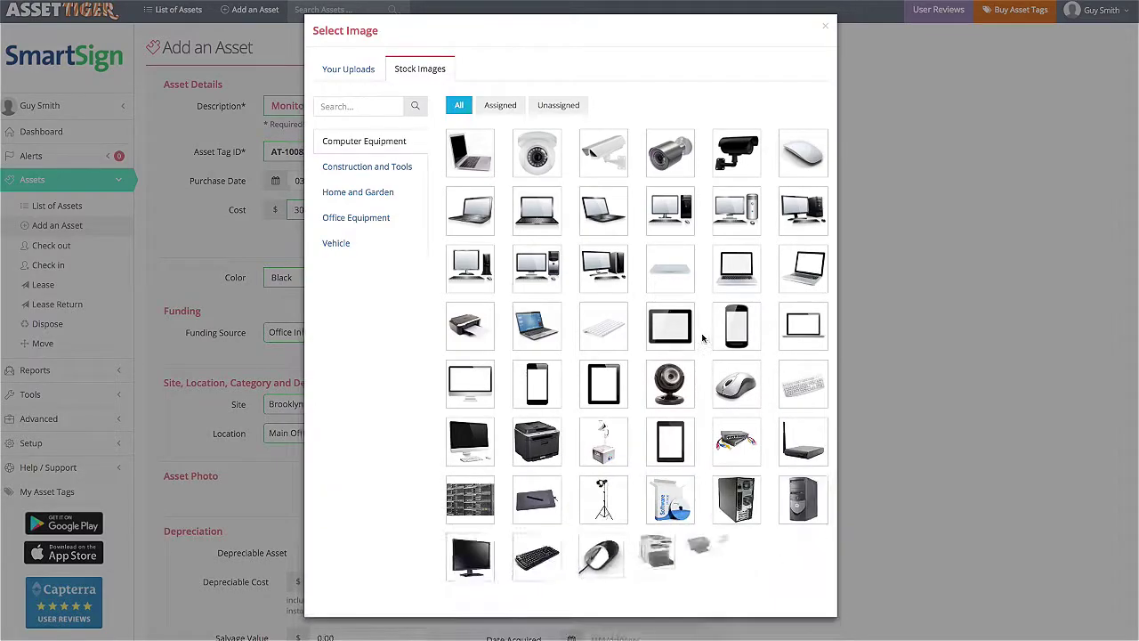
{"action": "scroll", "coordinate": [702, 337], "scroll_direction": "down", "scroll_amount": 1}
{"action": "scroll", "coordinate": [702, 337], "scroll_direction": "down", "scroll_amount": 1}
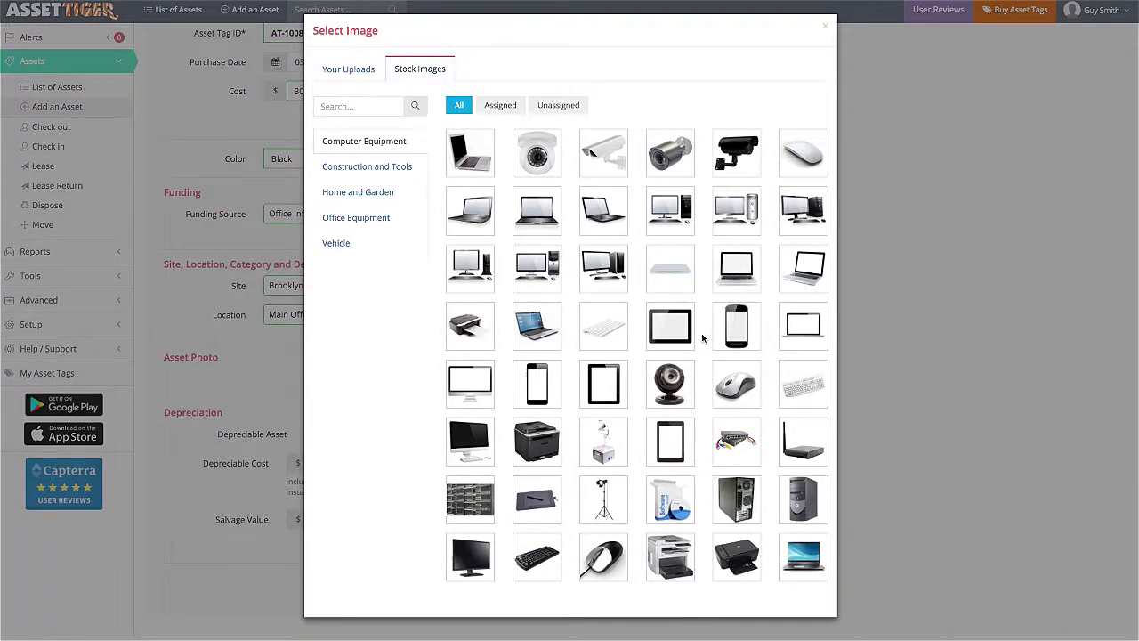
{"action": "left_click", "coordinate": [474, 568]}
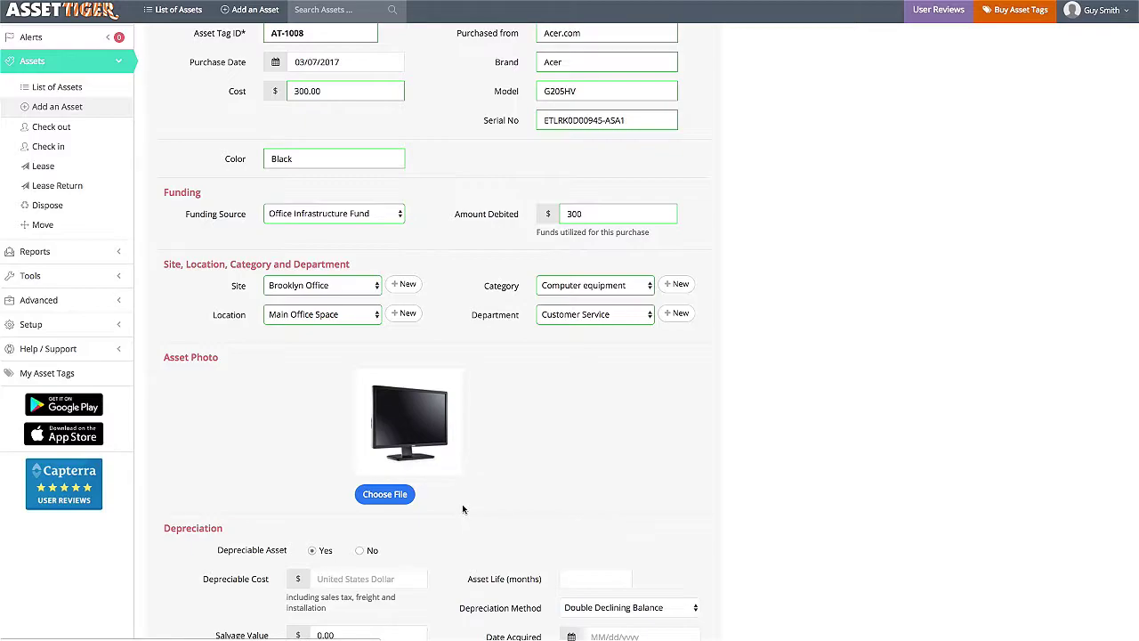
Enter depreciable cost 300, asset life 48 months, and salvage value 25.
{"action": "scroll", "coordinate": [463, 509], "scroll_direction": "down", "scroll_amount": 3}
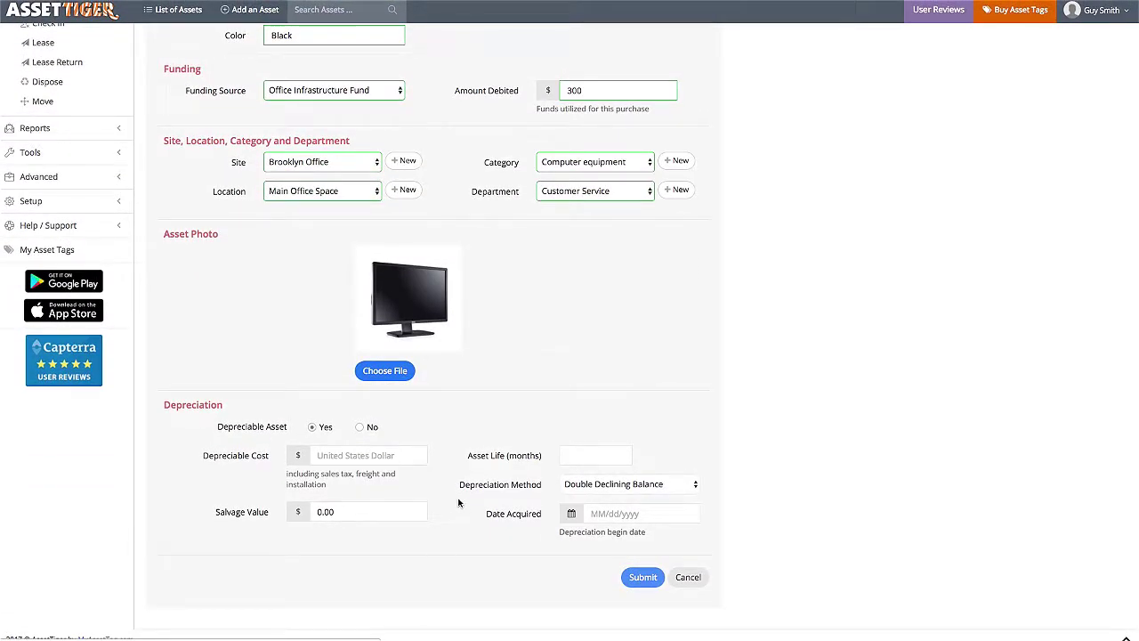
{"action": "left_click", "coordinate": [383, 457]}
{"action": "type", "text": "300"}
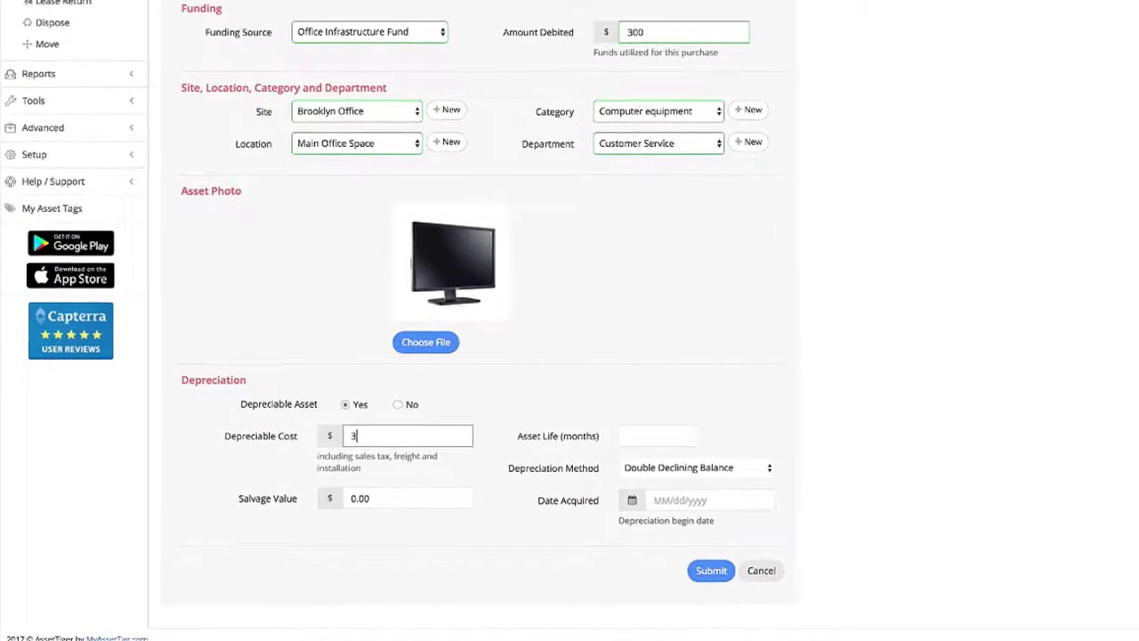
{"action": "left_click", "coordinate": [724, 406]}
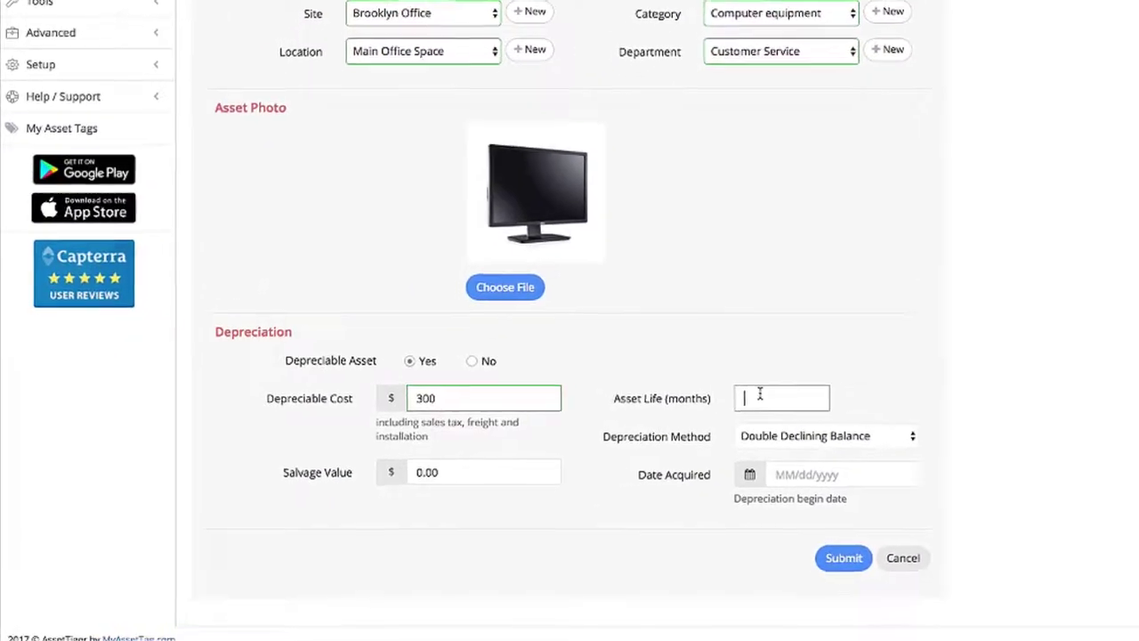
{"action": "type", "text": "48"}
{"action": "left_click", "coordinate": [557, 450]}
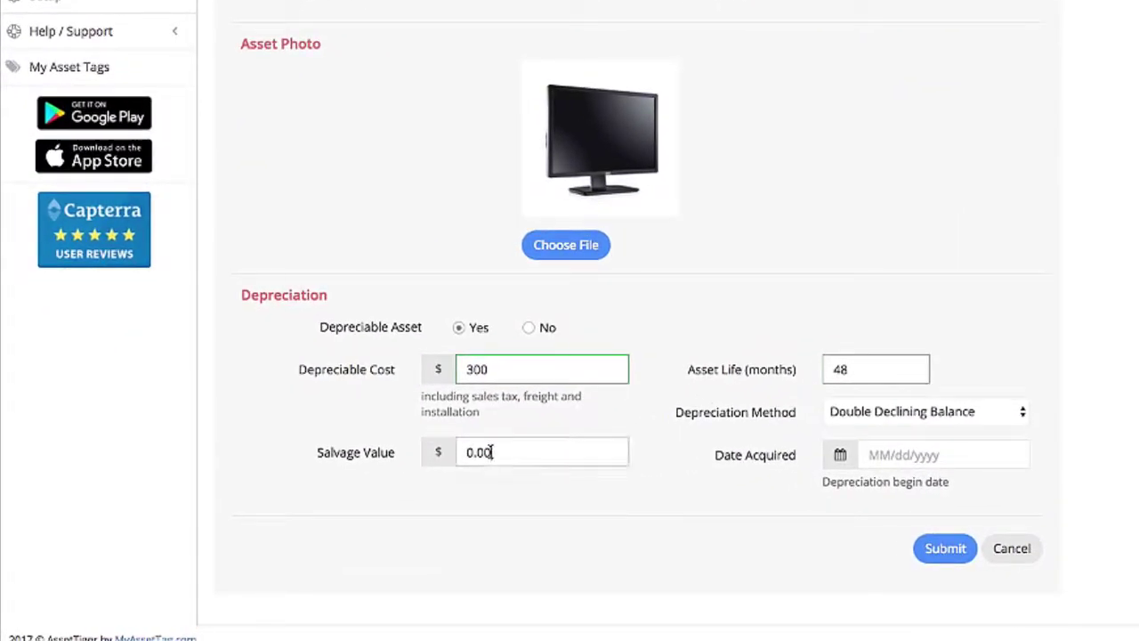
{"action": "left_click_drag", "start_coordinate": [496, 453], "coordinate": [460, 452]}
{"action": "type", "text": "25"}
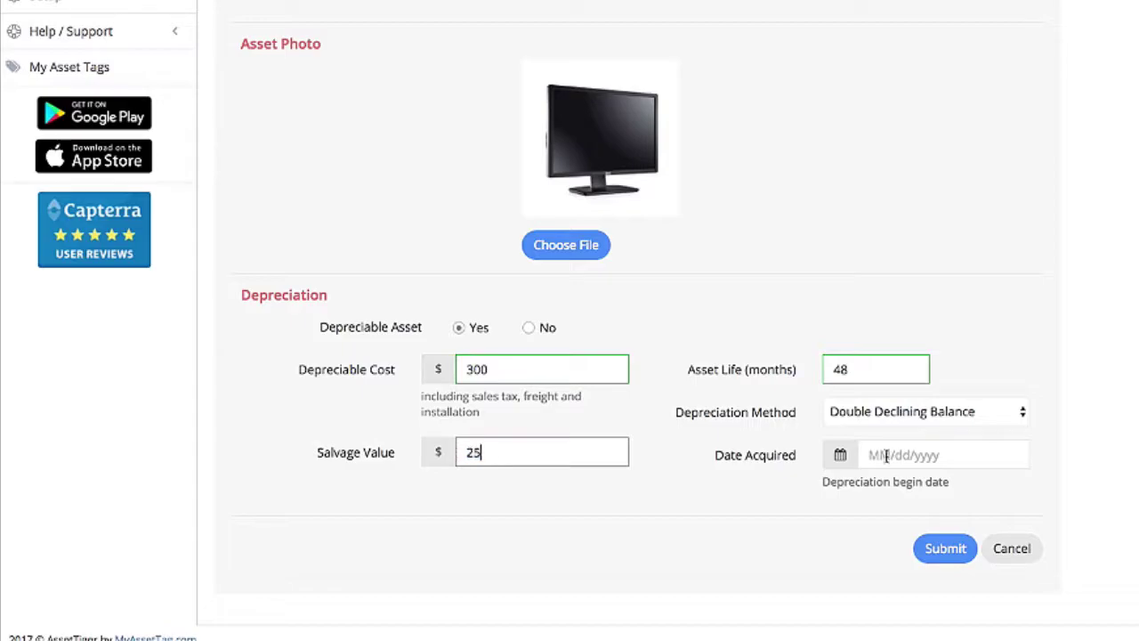
Set acquisition date 03/07/2017, choose Straight Line depreciation, and submit the asset.
{"action": "left_click", "coordinate": [886, 455]}
{"action": "left_click", "coordinate": [889, 307]}
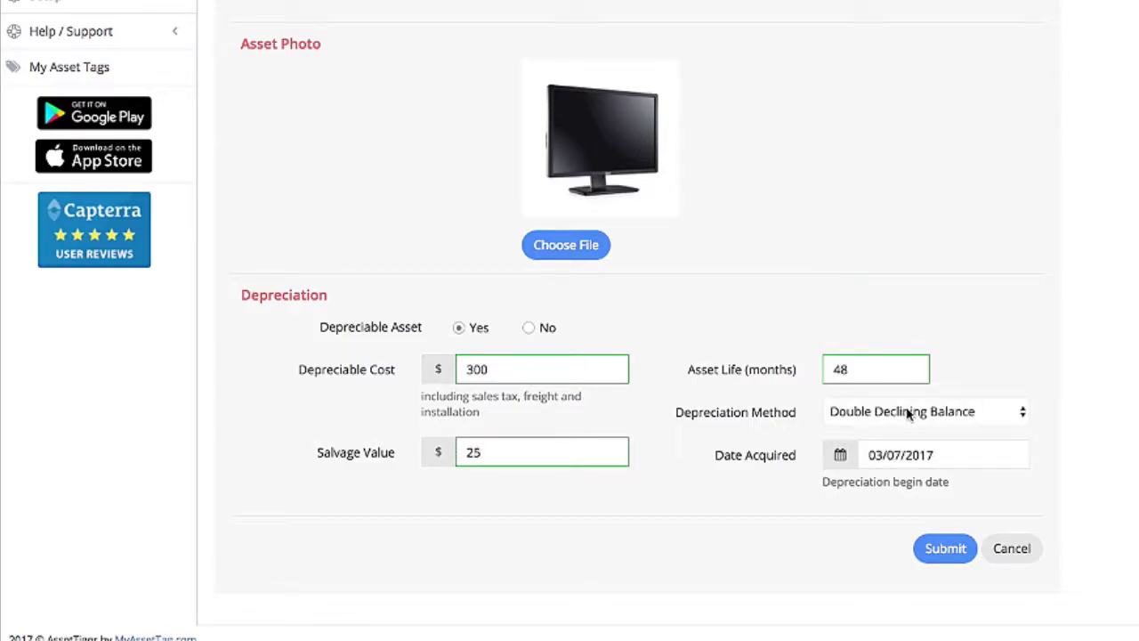
{"action": "left_click", "coordinate": [984, 412]}
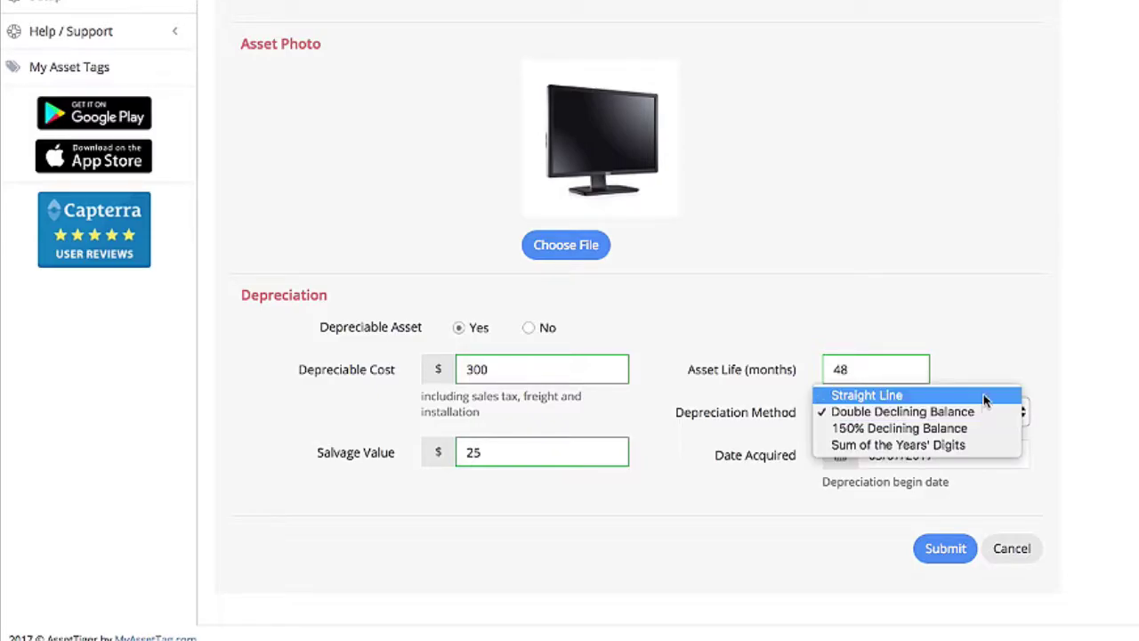
{"action": "left_click", "coordinate": [984, 400]}
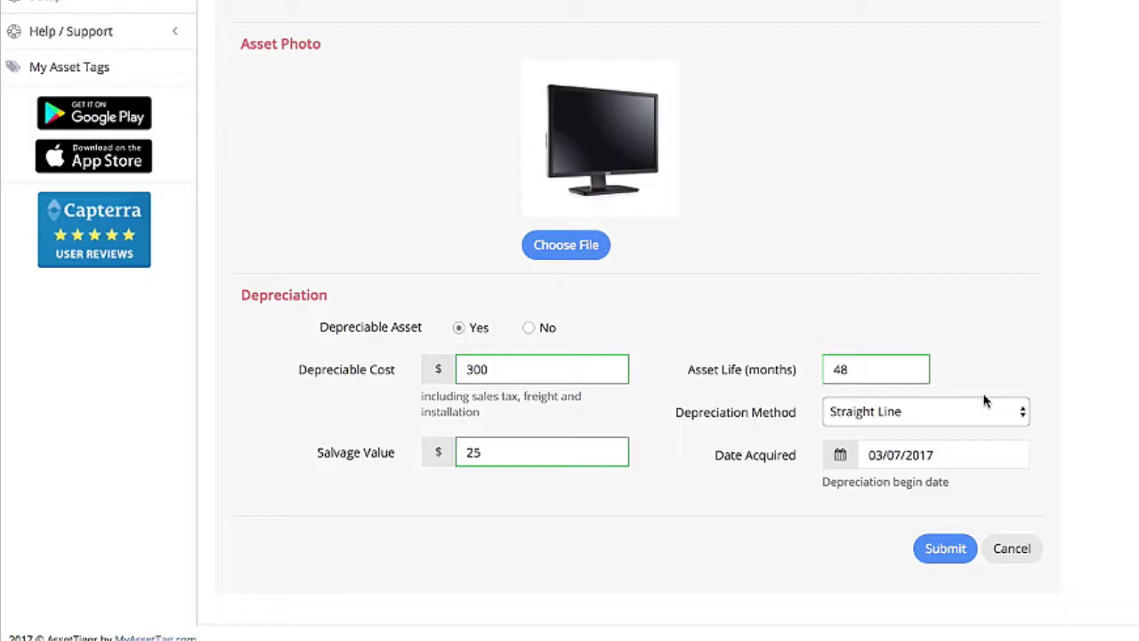
{"action": "left_click", "coordinate": [946, 548]}
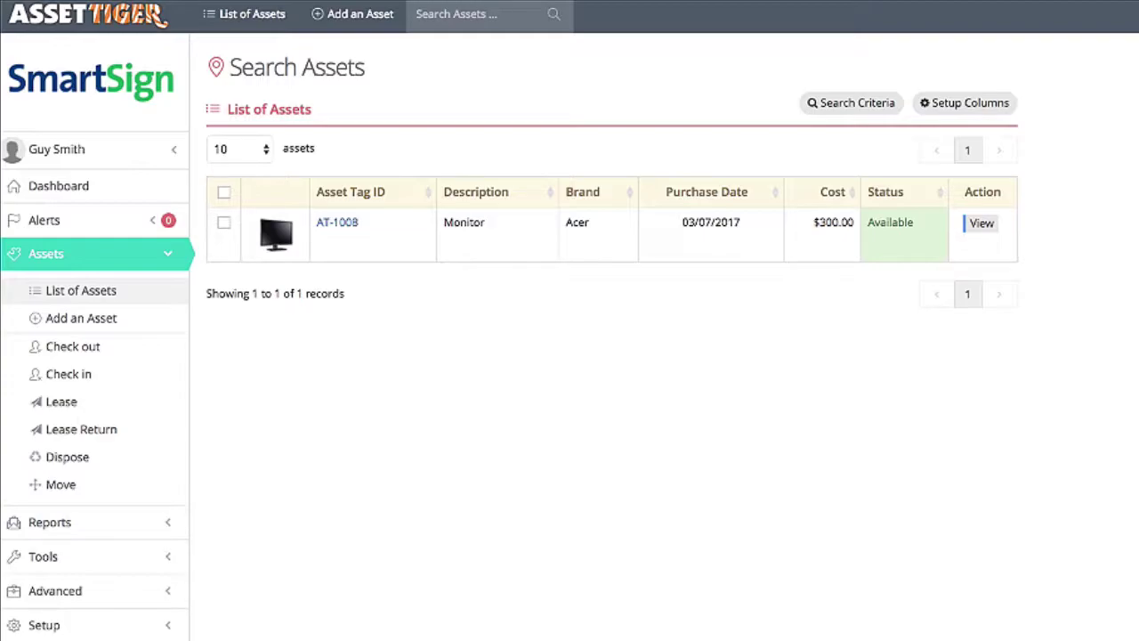
View the AT-1008 row and scroll through its asset details, funding and depreciation.
{"action": "left_click", "coordinate": [982, 224]}
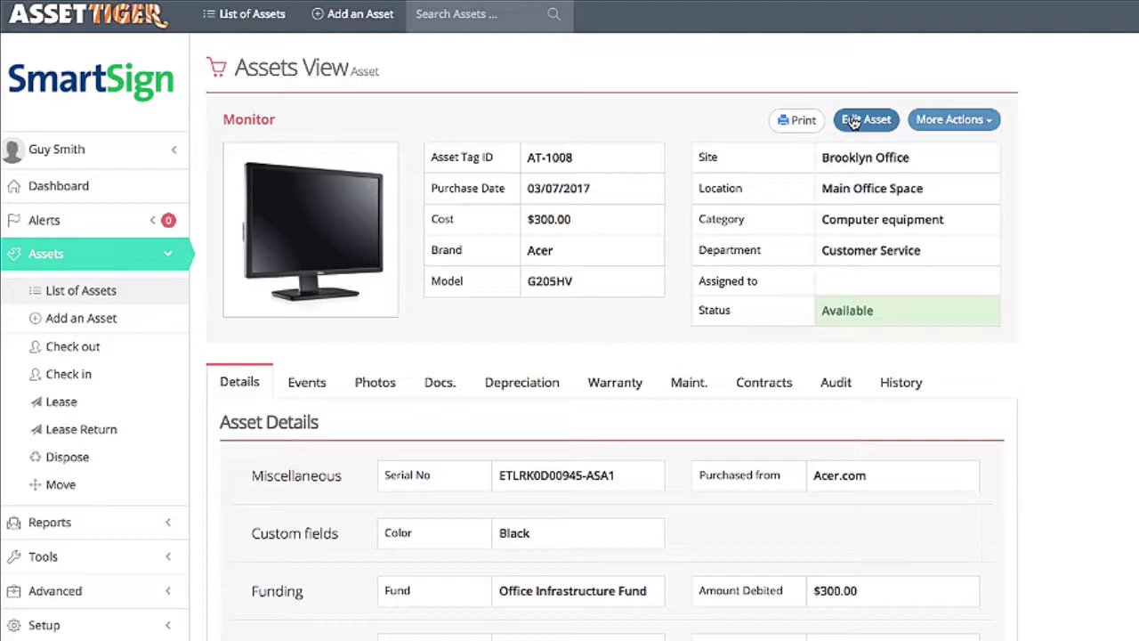
{"action": "scroll", "coordinate": [1030, 293], "scroll_direction": "down", "scroll_amount": 2}
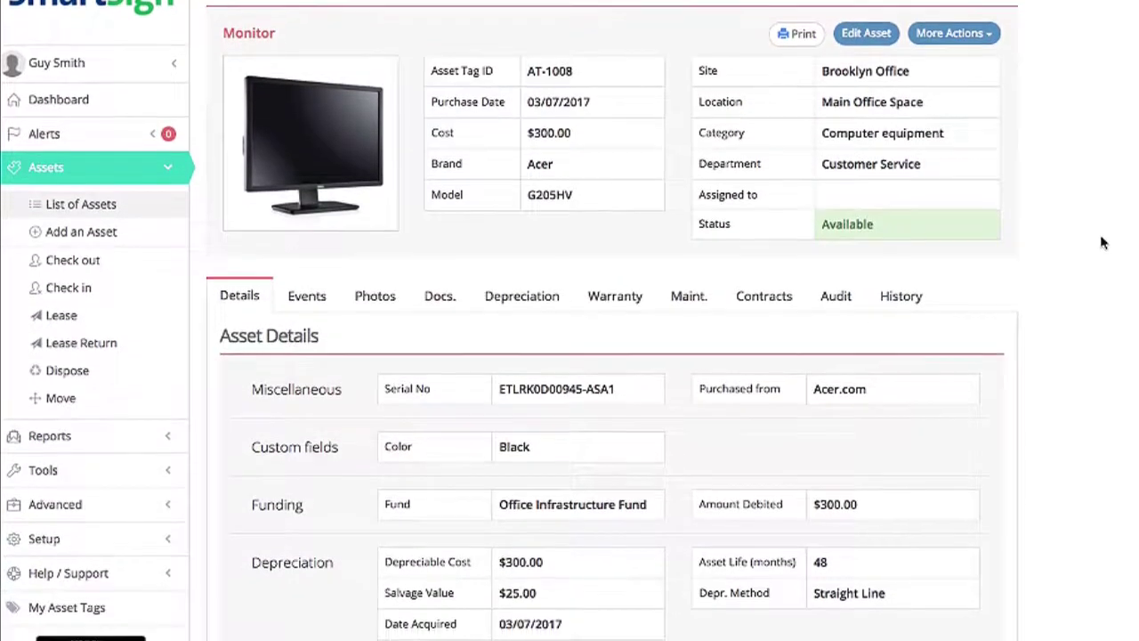
{"action": "scroll", "coordinate": [1101, 242], "scroll_direction": "down", "scroll_amount": 3}
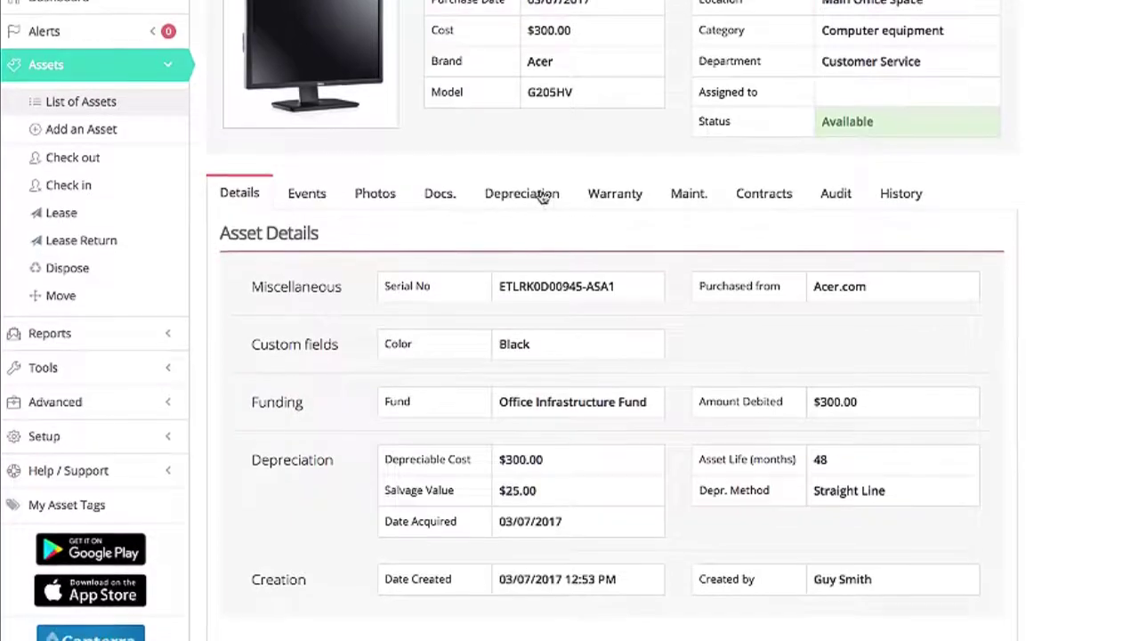
{"action": "scroll", "coordinate": [542, 196], "scroll_direction": "down", "scroll_amount": 2}
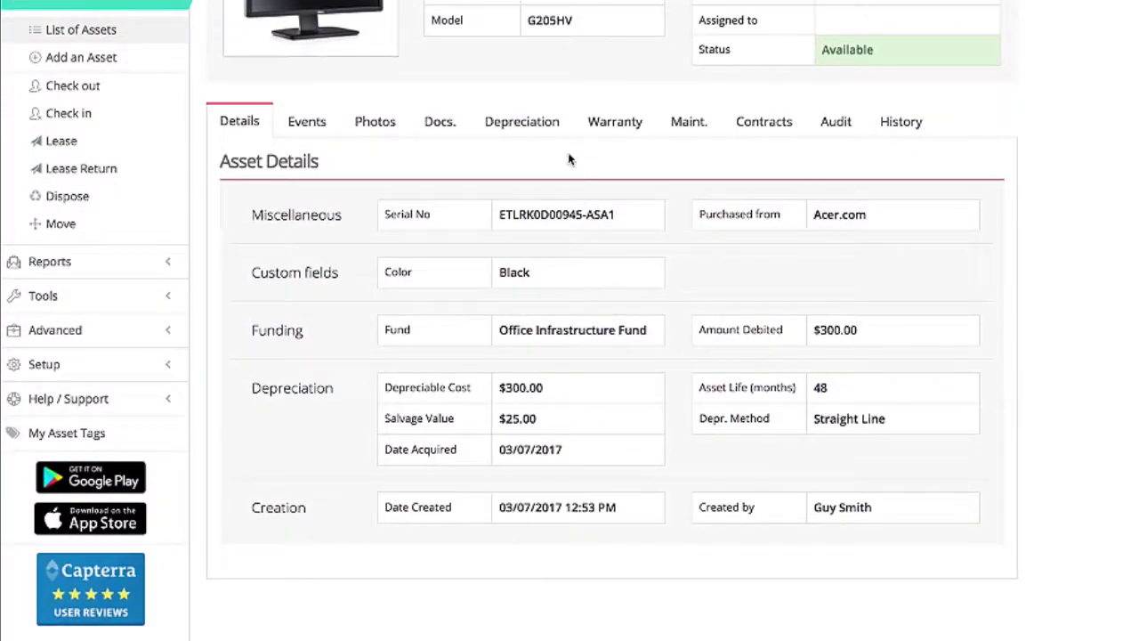
Show the Depreciation tab and review the book value chart declining from $300 to $25.
{"action": "left_click", "coordinate": [549, 131]}
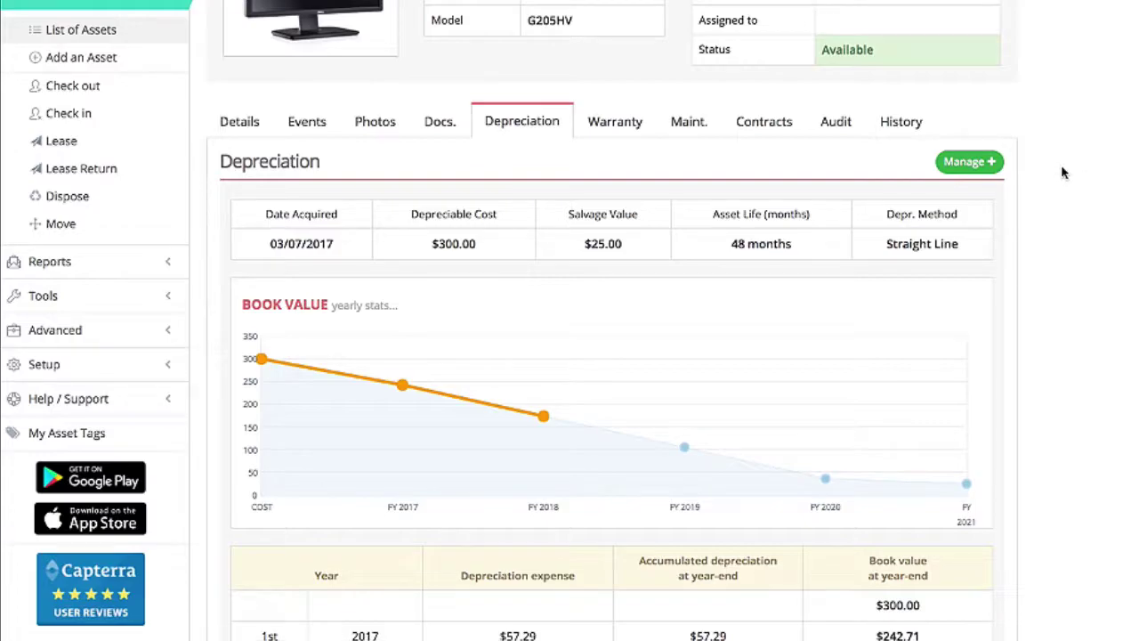
{"action": "scroll", "coordinate": [1062, 172], "scroll_direction": "down", "scroll_amount": 5}
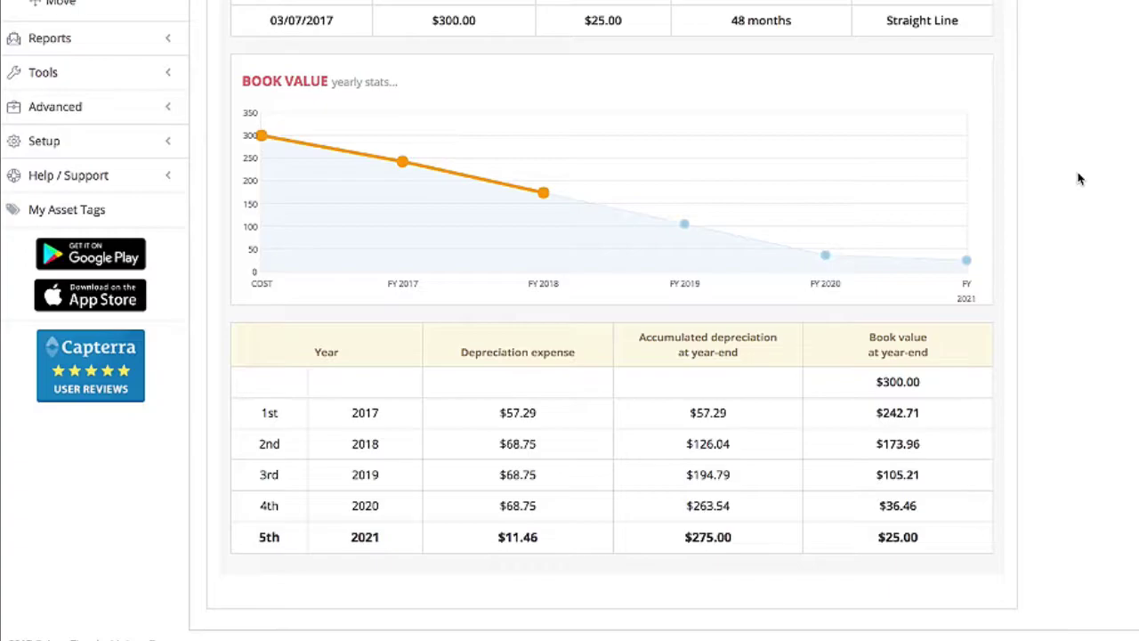
{"action": "scroll", "coordinate": [1079, 179], "scroll_direction": "up", "scroll_amount": 7}
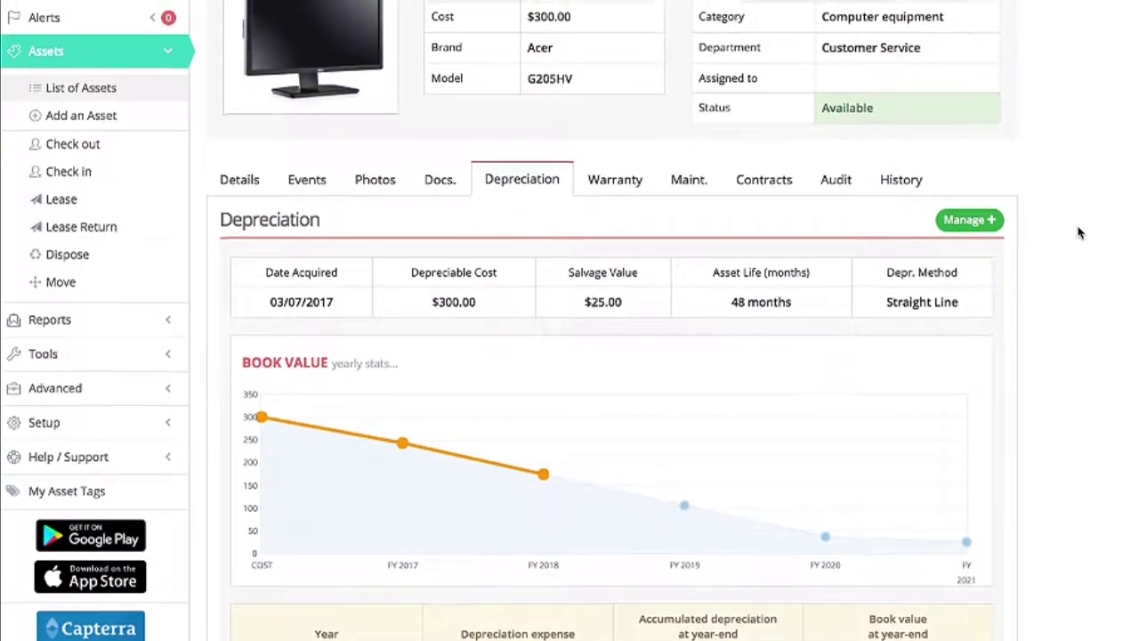
{"action": "scroll", "coordinate": [1097, 55], "scroll_direction": "up", "scroll_amount": 4}
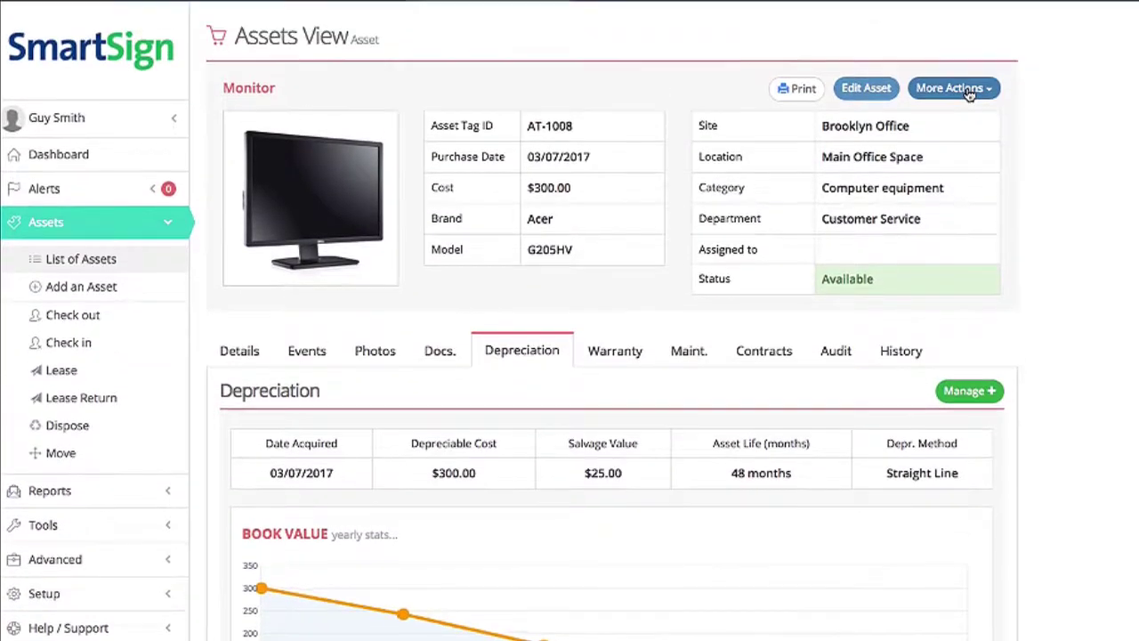
Check the AT-1008 monitor out to a chosen person with no due date.
{"action": "left_click", "coordinate": [970, 124]}
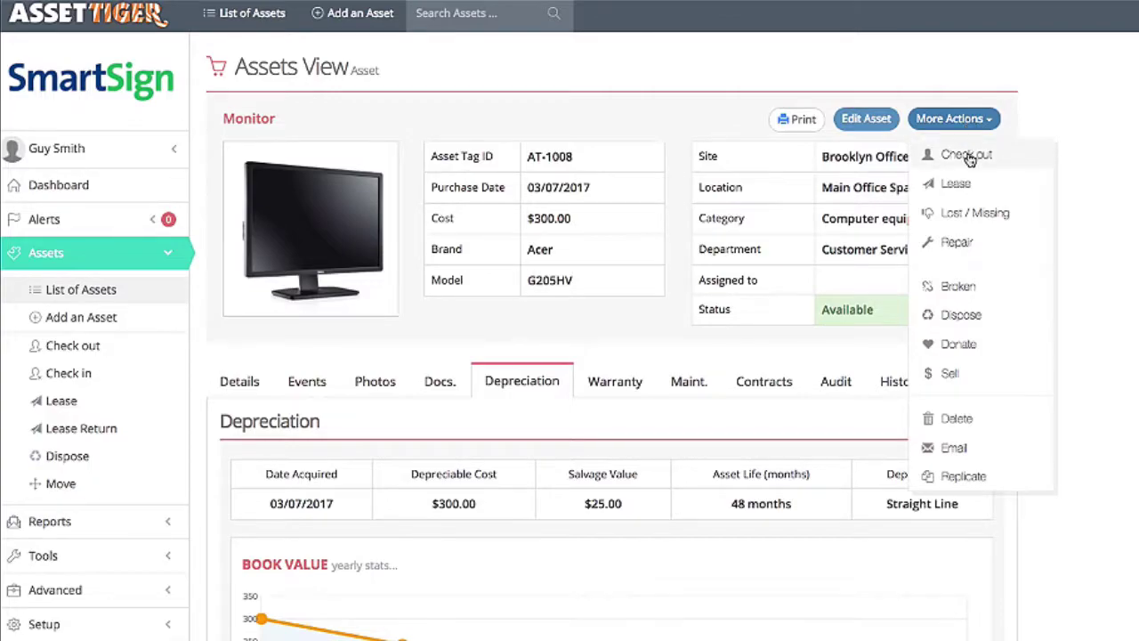
{"action": "left_click", "coordinate": [969, 150]}
{"action": "left_click", "coordinate": [943, 175]}
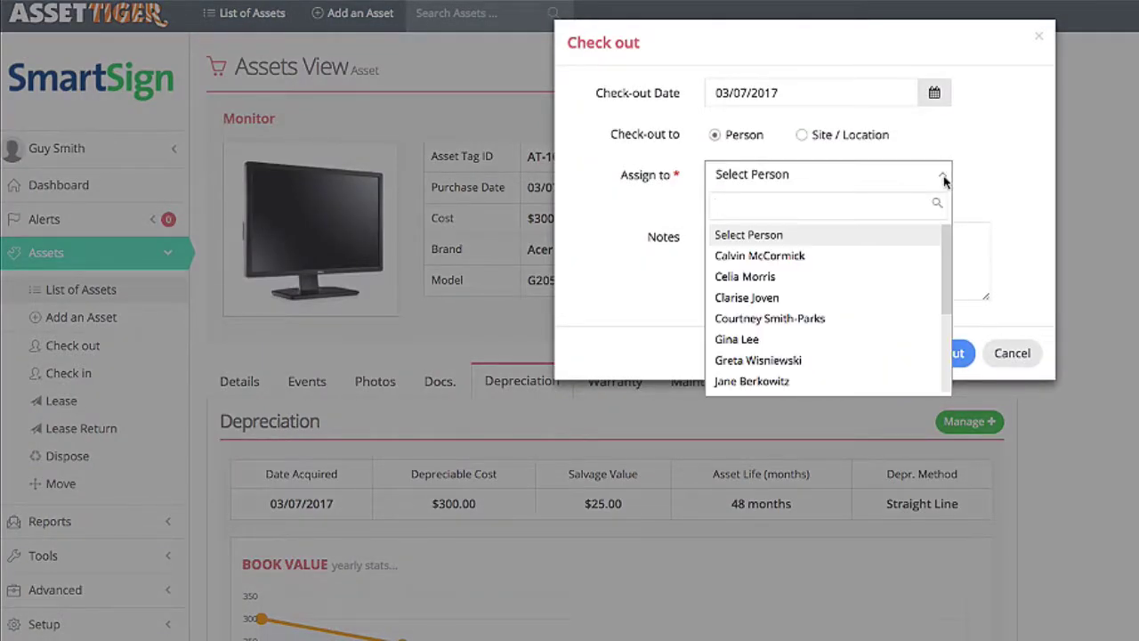
{"action": "scroll", "coordinate": [863, 311], "scroll_direction": "down", "scroll_amount": 2}
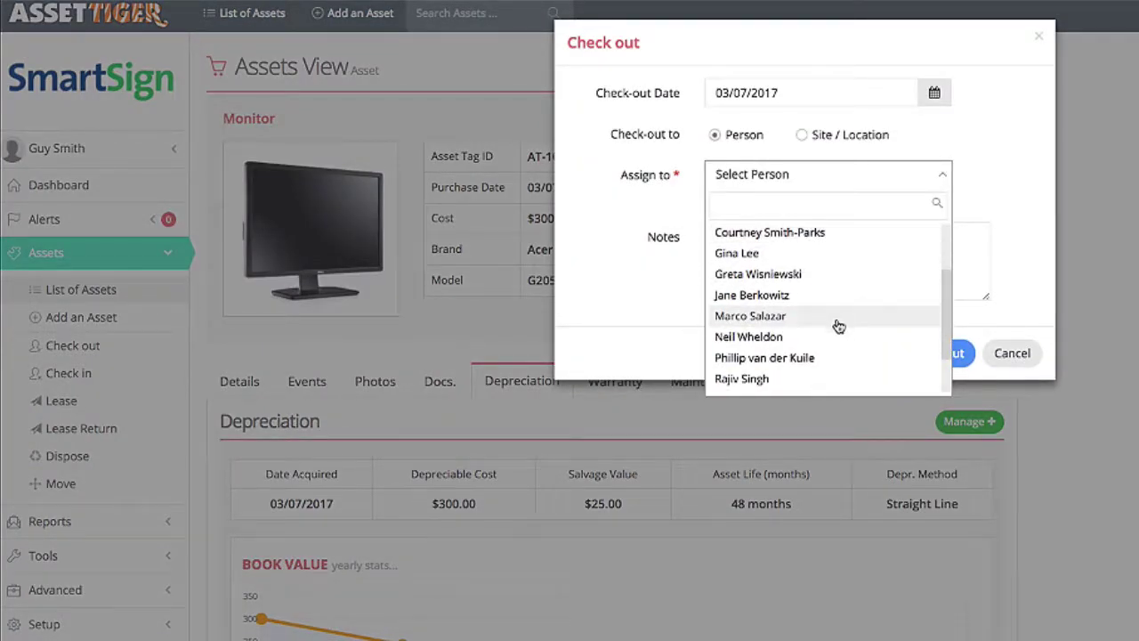
{"action": "left_click", "coordinate": [837, 326]}
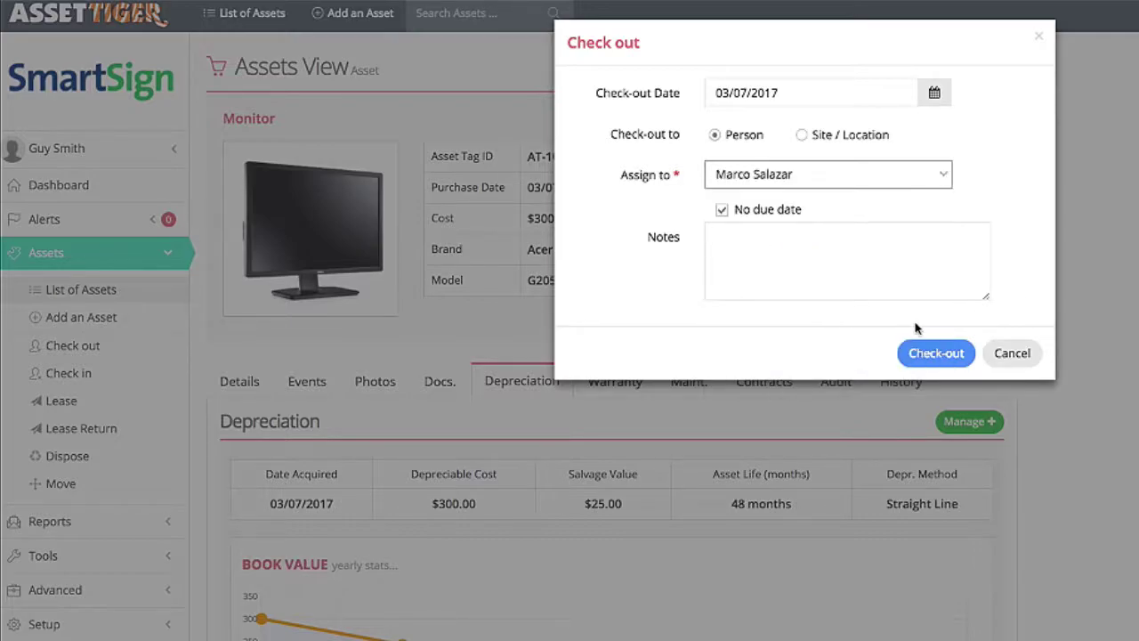
{"action": "left_click", "coordinate": [936, 353]}
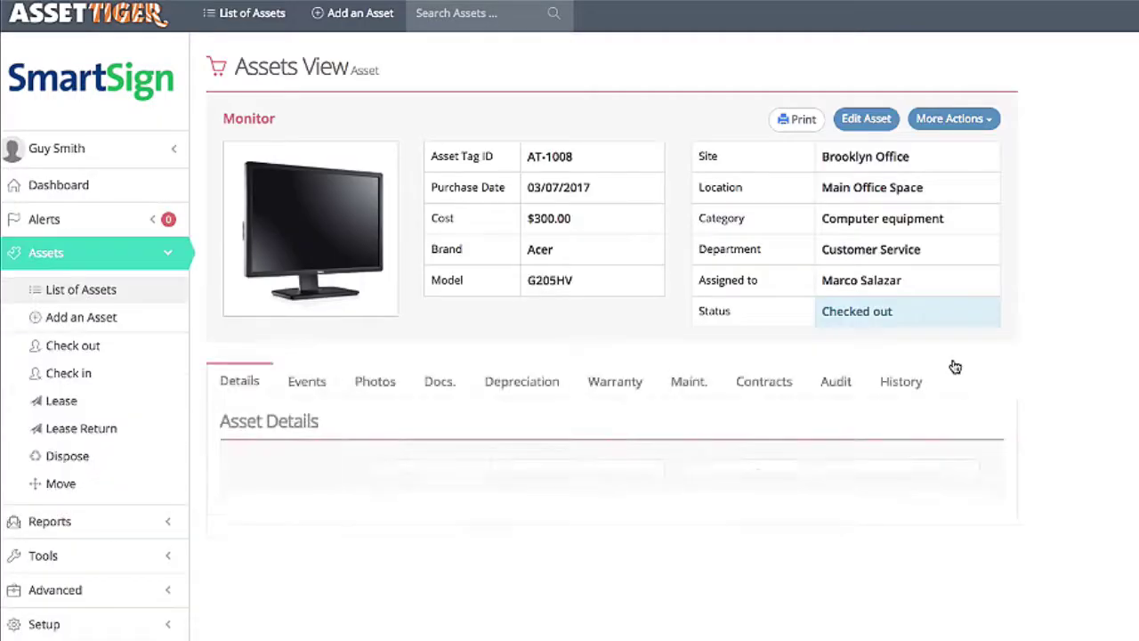
{"action": "scroll", "coordinate": [953, 348], "scroll_direction": "down", "scroll_amount": 1}
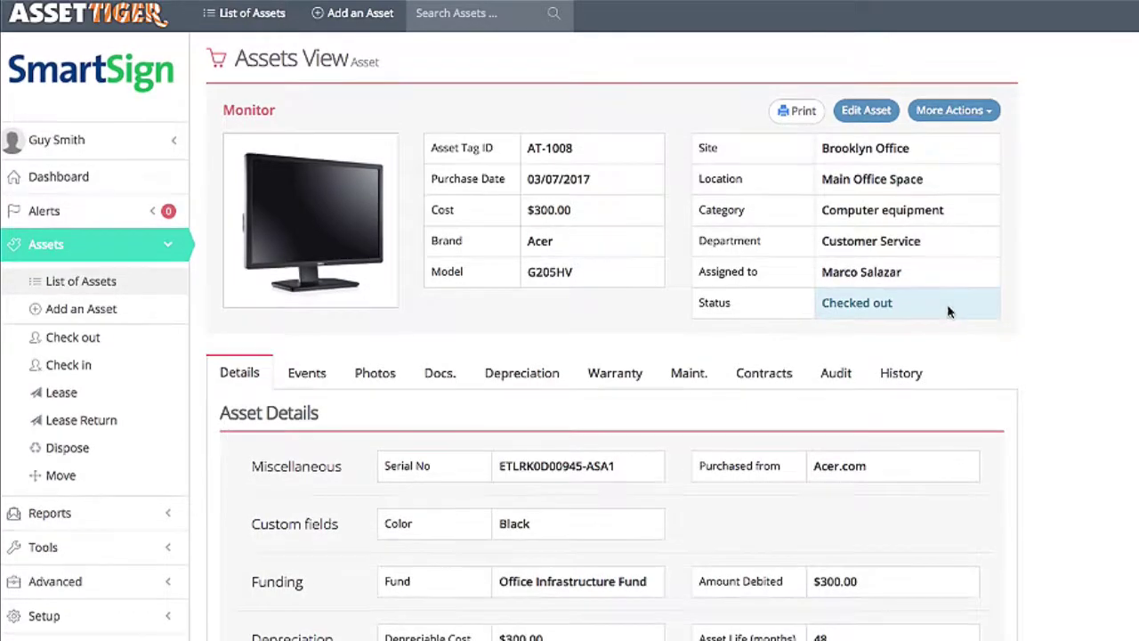
Check the monitor back in and review the check-out and check-in events.
{"action": "left_click", "coordinate": [983, 114]}
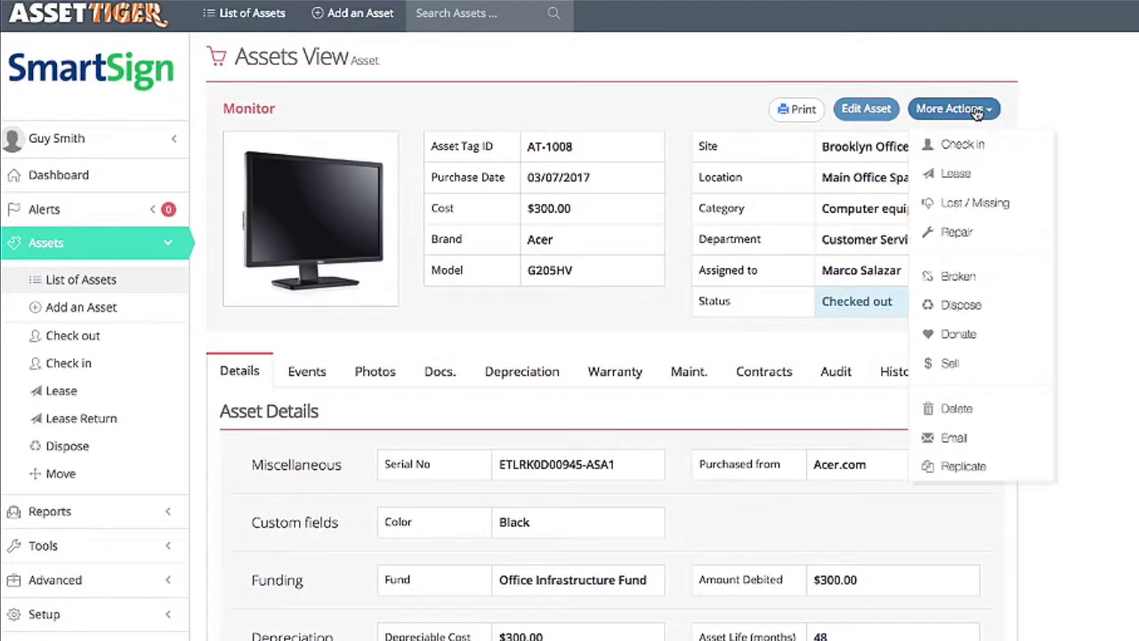
{"action": "left_click", "coordinate": [965, 142]}
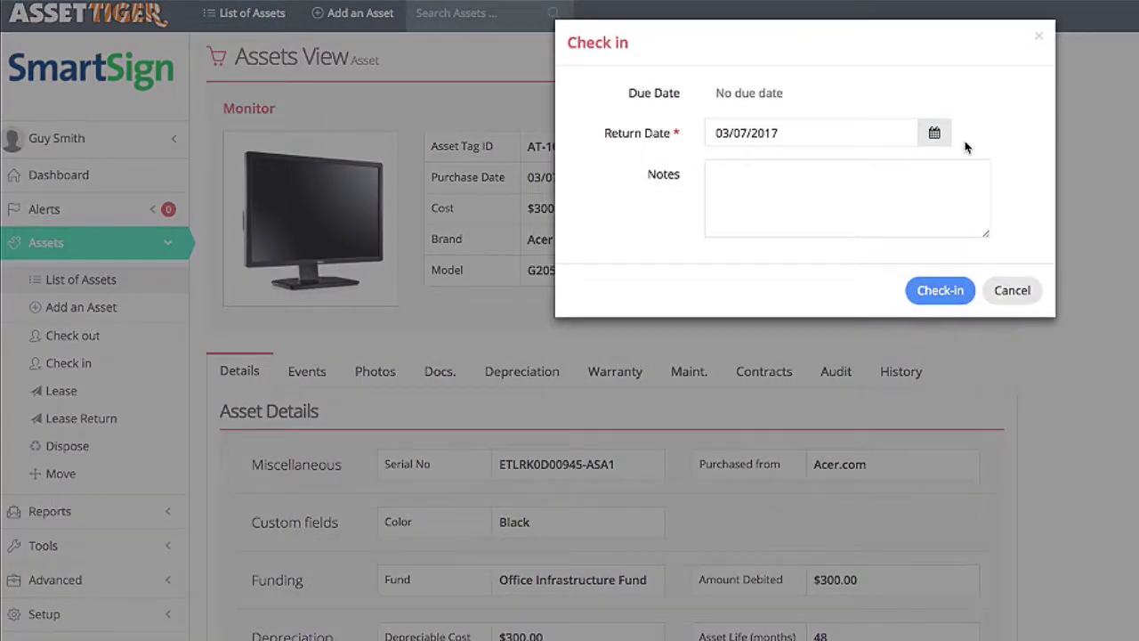
{"action": "left_click", "coordinate": [956, 291]}
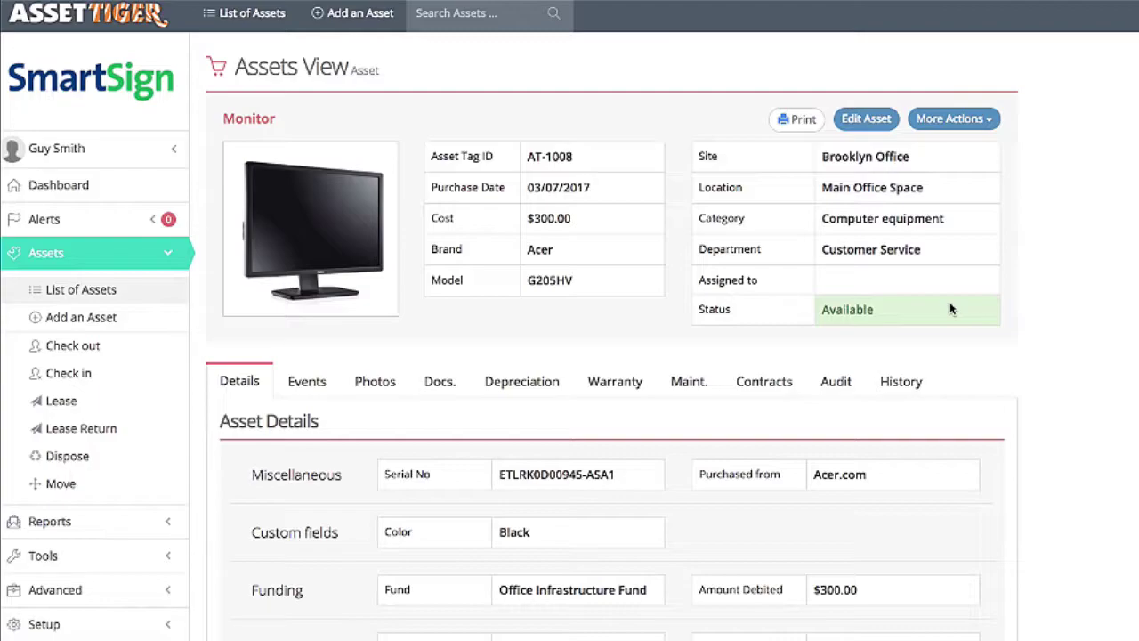
{"action": "left_click", "coordinate": [306, 382]}
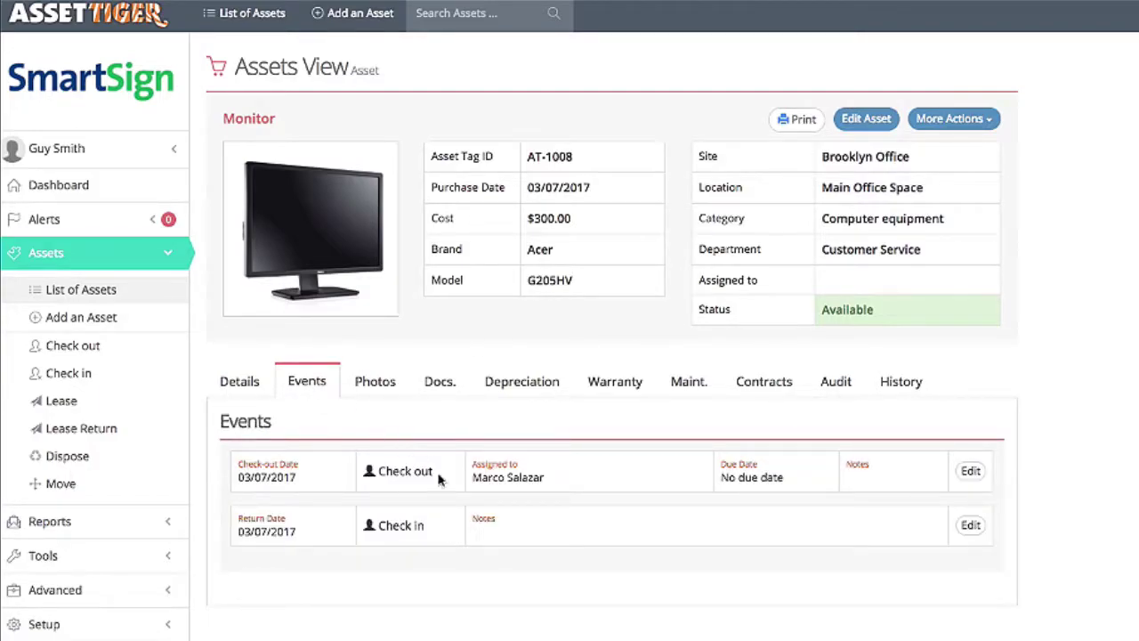
Add AcerWarranty.pdf on the Docs tab with description Warranty.
{"action": "left_click", "coordinate": [439, 387]}
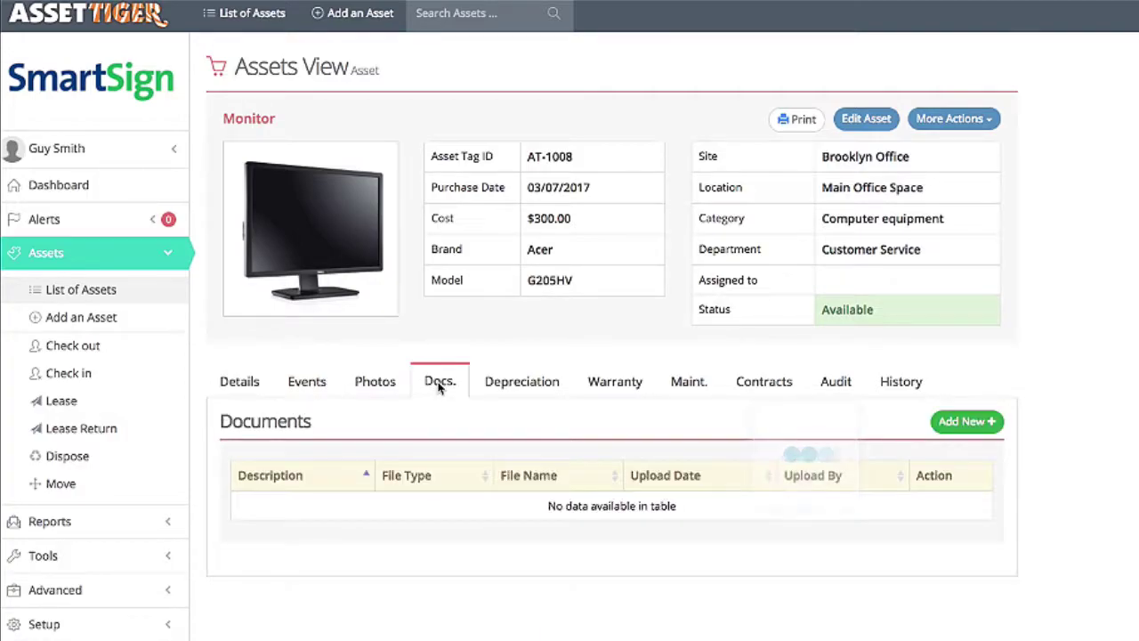
{"action": "left_click", "coordinate": [959, 423]}
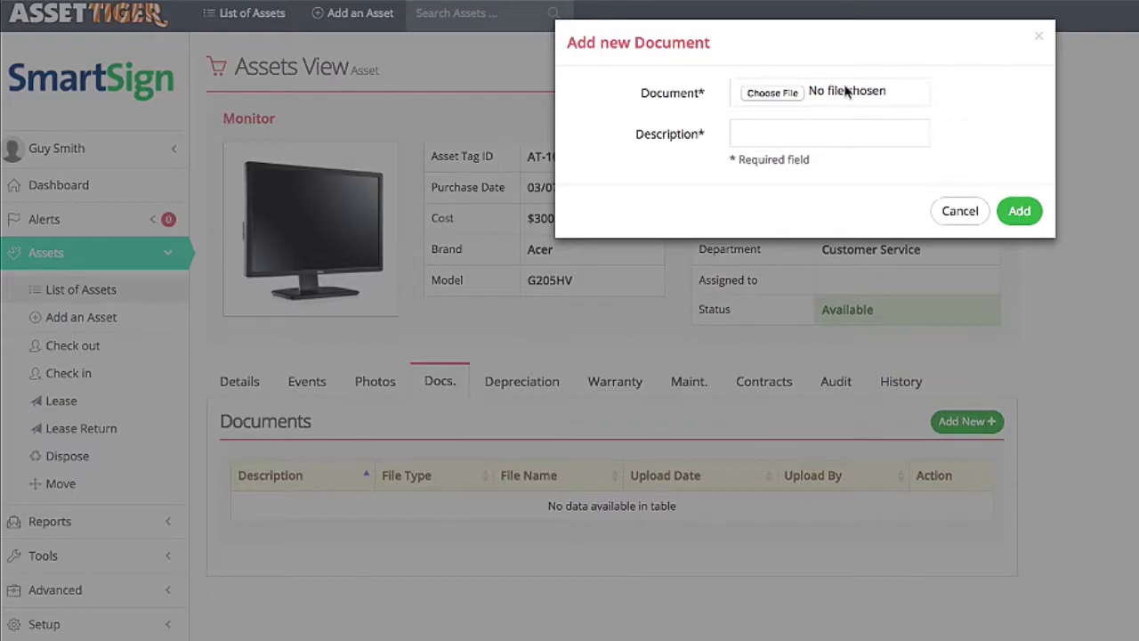
{"action": "left_click", "coordinate": [800, 131]}
{"action": "type", "text": "Warranty"}
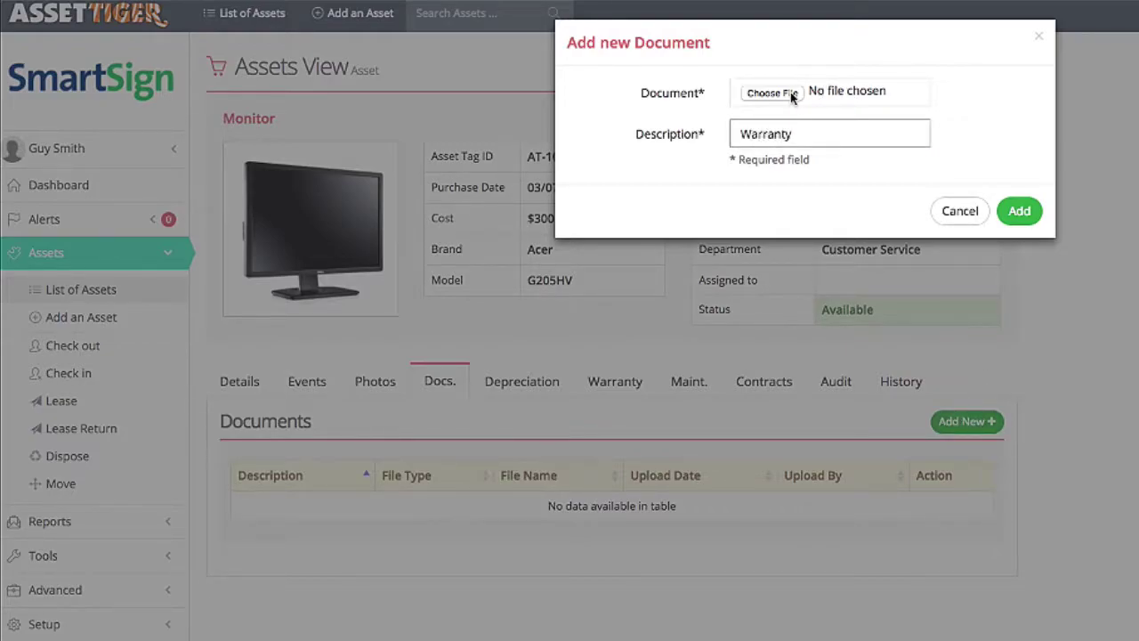
{"action": "left_click", "coordinate": [791, 91]}
{"action": "left_click", "coordinate": [745, 55]}
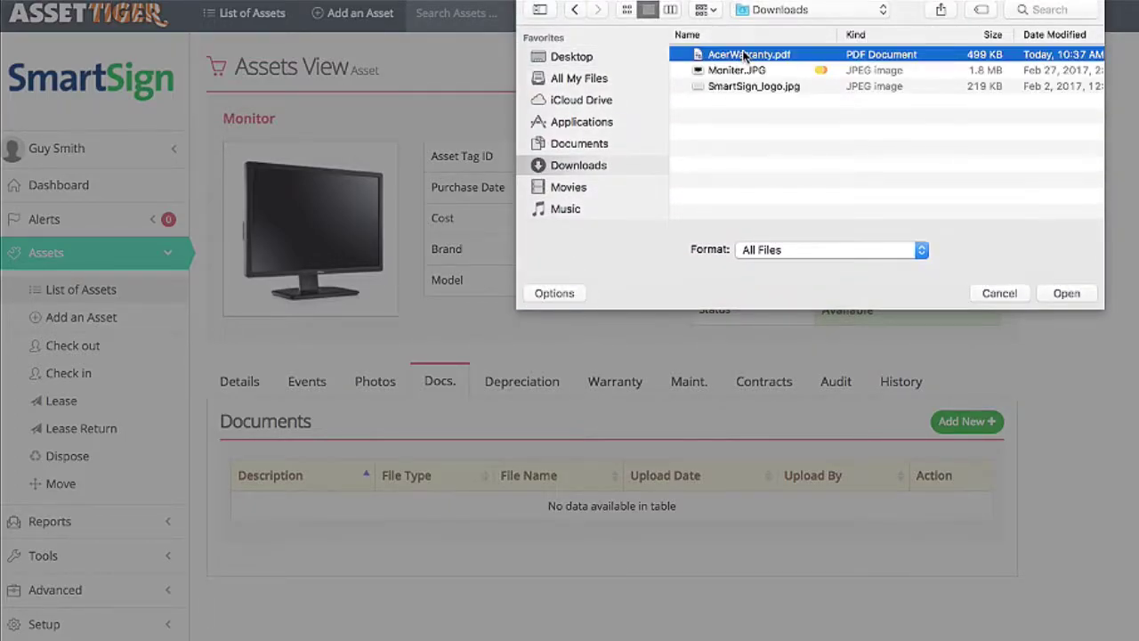
{"action": "left_click", "coordinate": [1065, 293]}
{"action": "left_click", "coordinate": [1018, 221]}
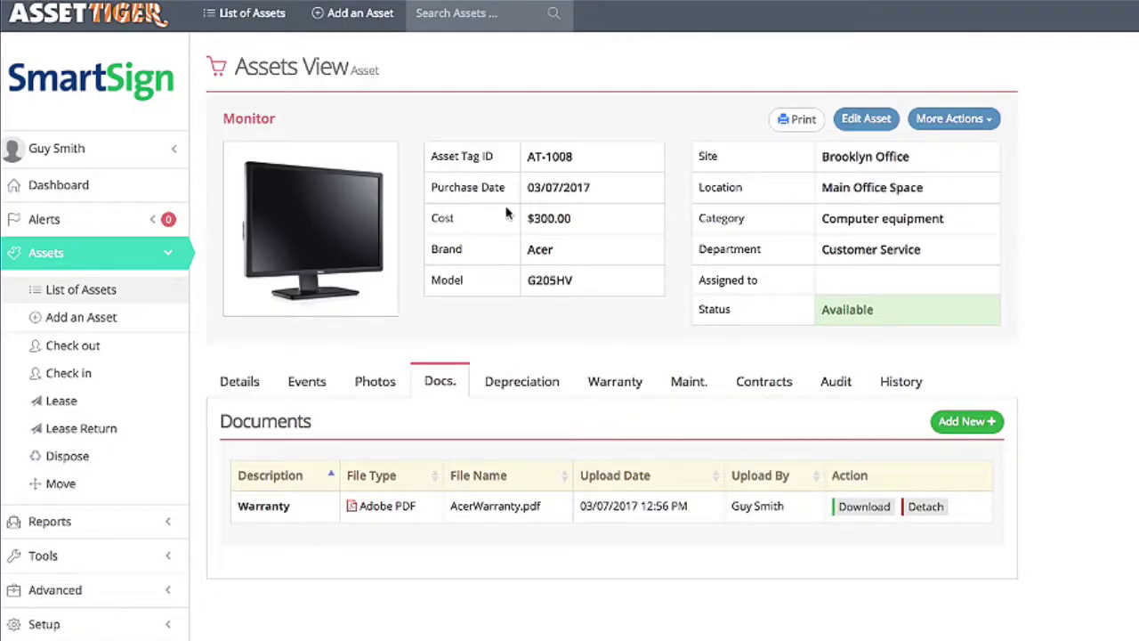
Leave the asset list and go to Help / Support's Contact Us page with its support details and office map.
{"action": "left_click", "coordinate": [101, 296]}
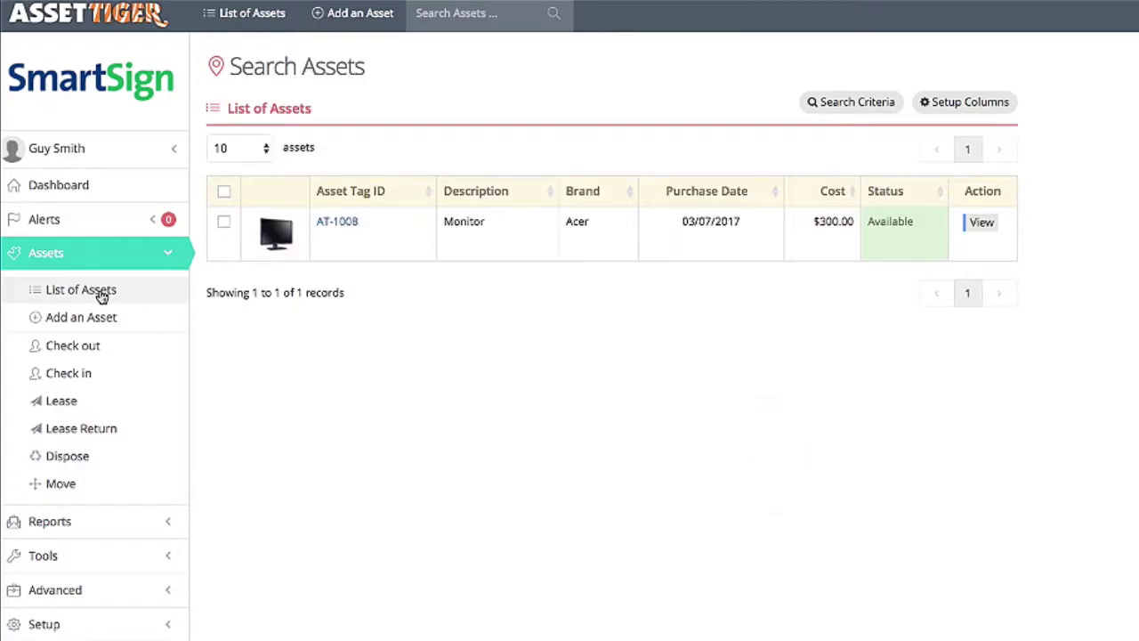
{"action": "left_click", "coordinate": [89, 264]}
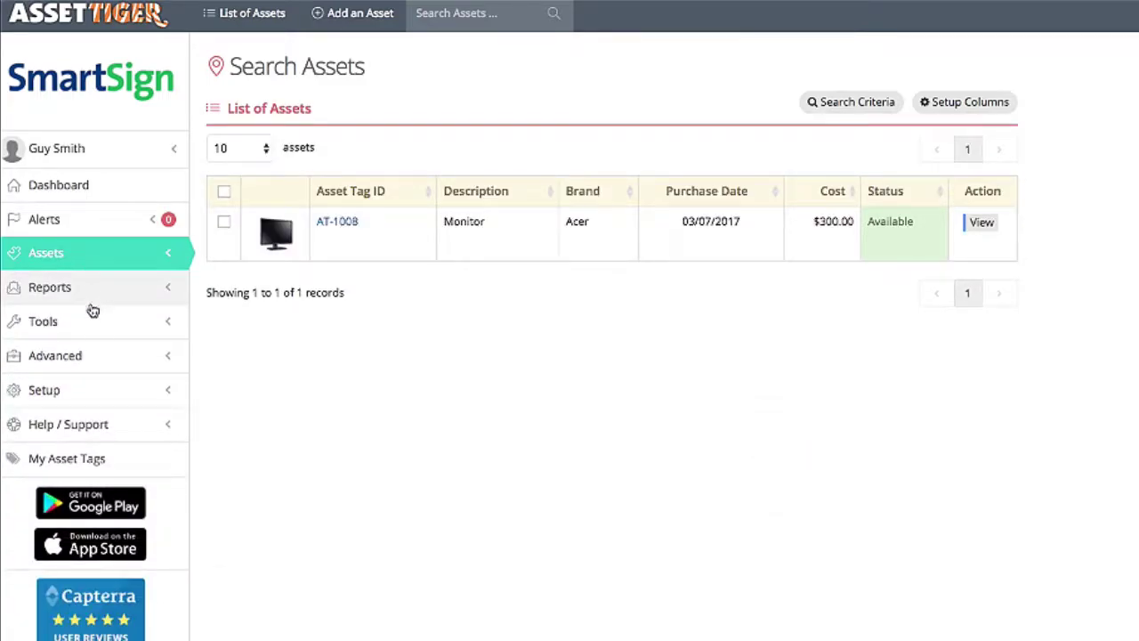
{"action": "left_click", "coordinate": [83, 426]}
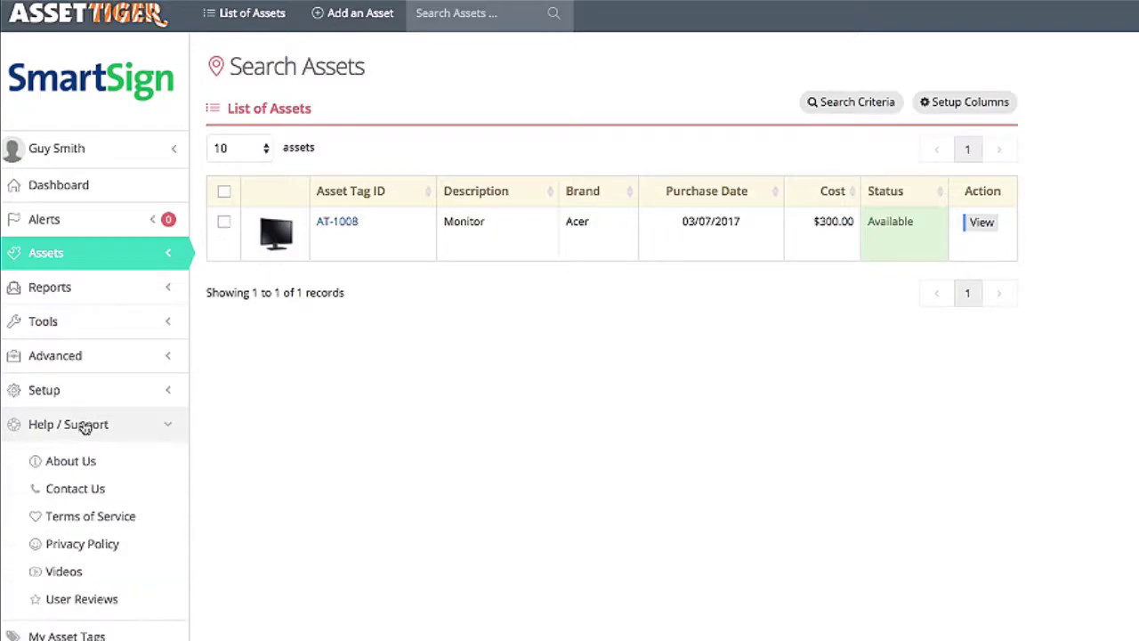
{"action": "left_click", "coordinate": [96, 490]}
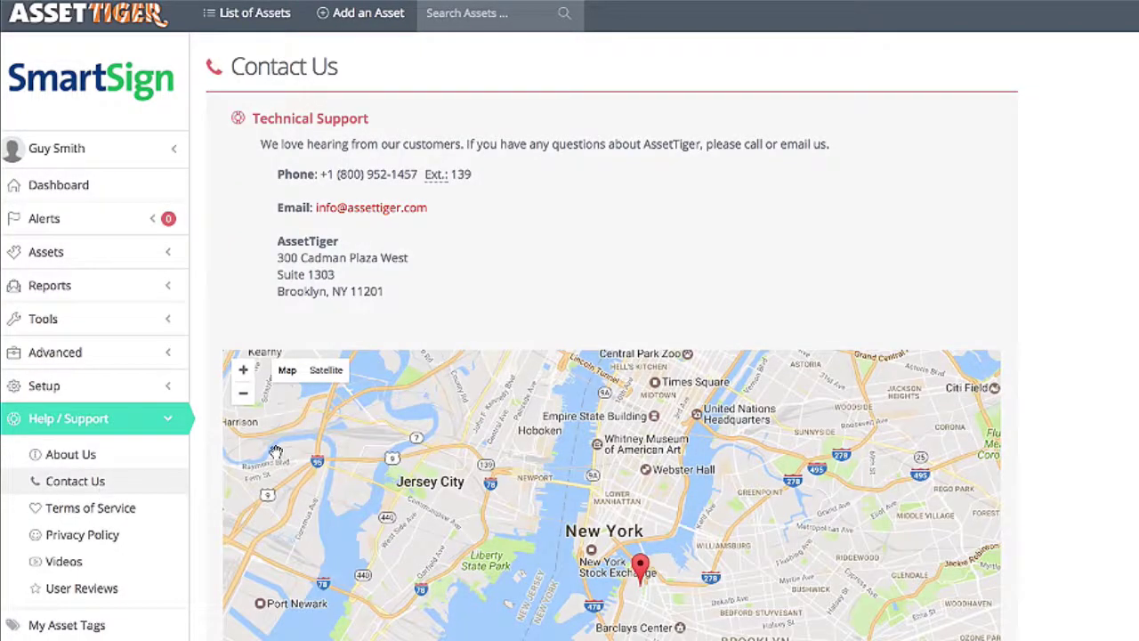